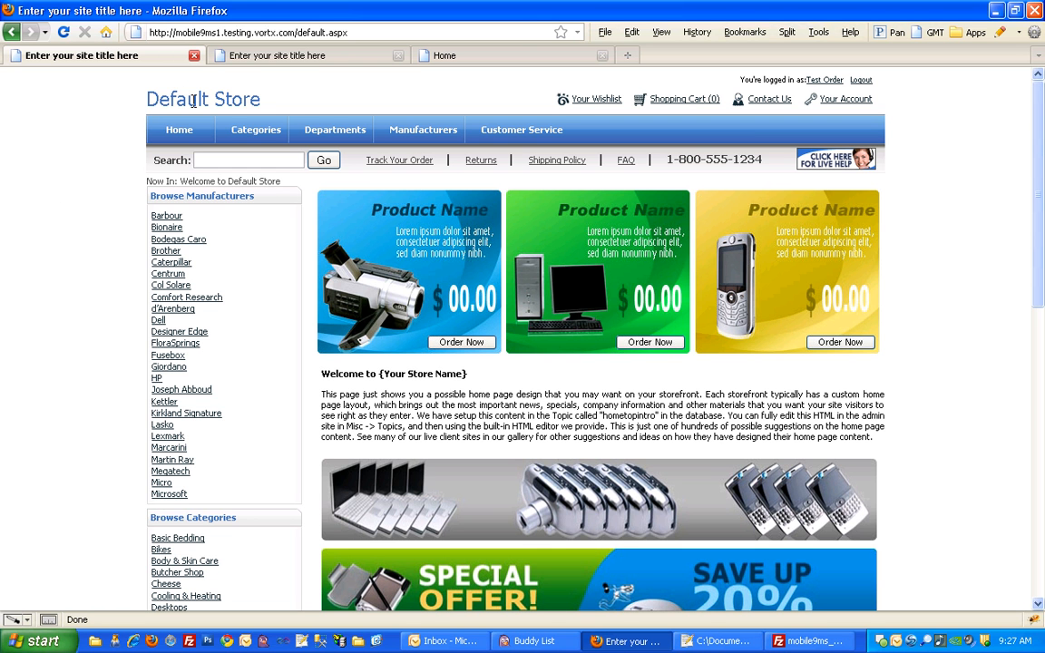
# - Compare the Default Store home page with The Other Store home page, ending on Default Store
pyautogui.click(280, 59)
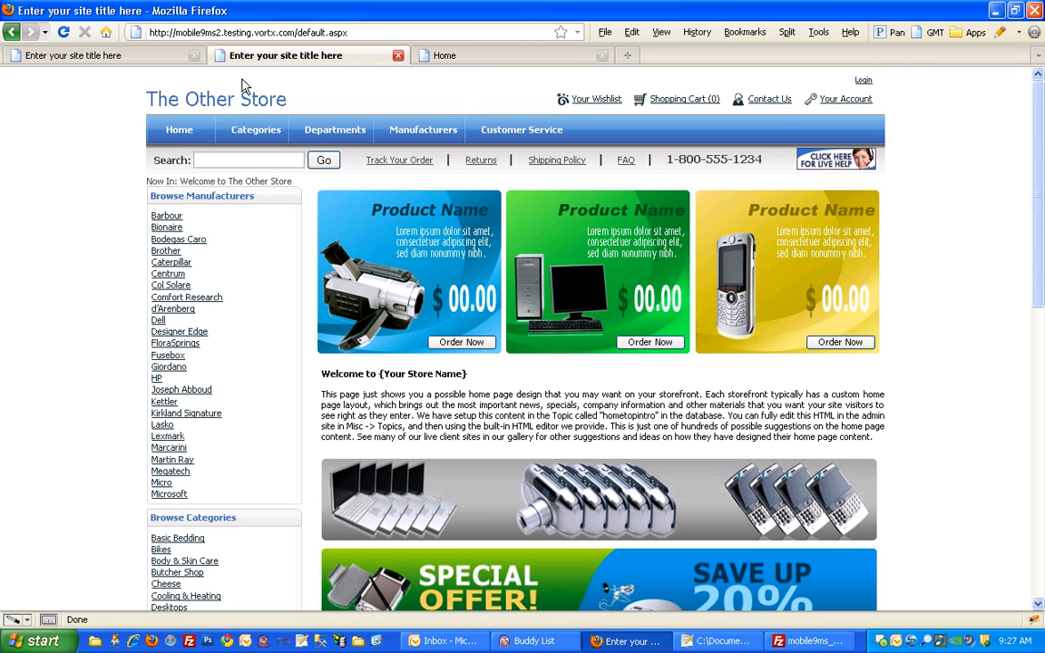
pyautogui.click(129, 55)
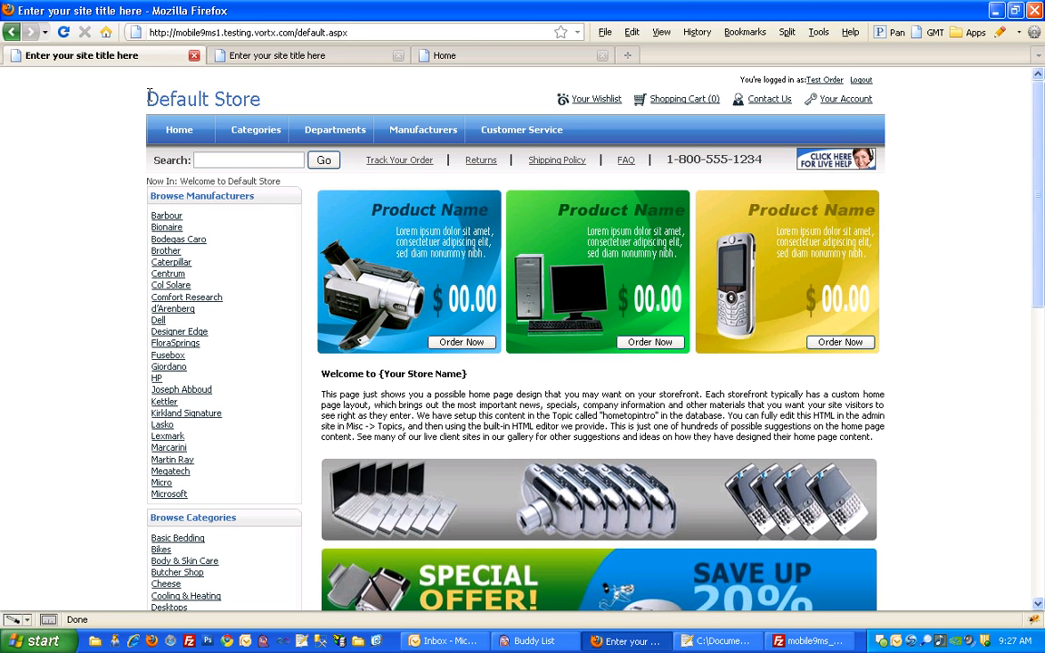
pyautogui.click(229, 55)
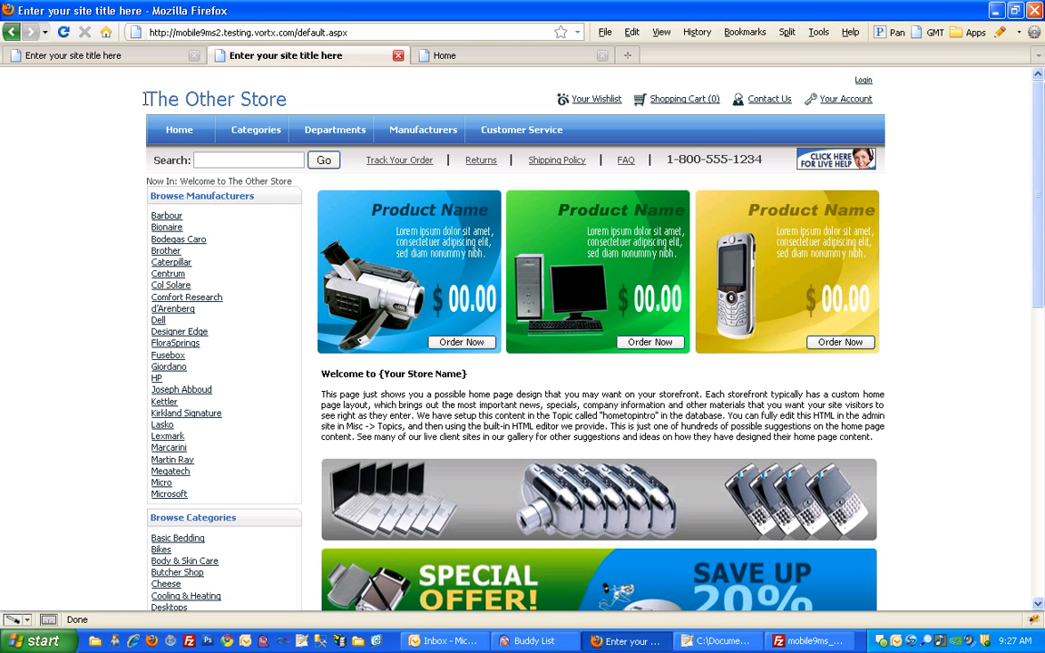
pyautogui.click(100, 56)
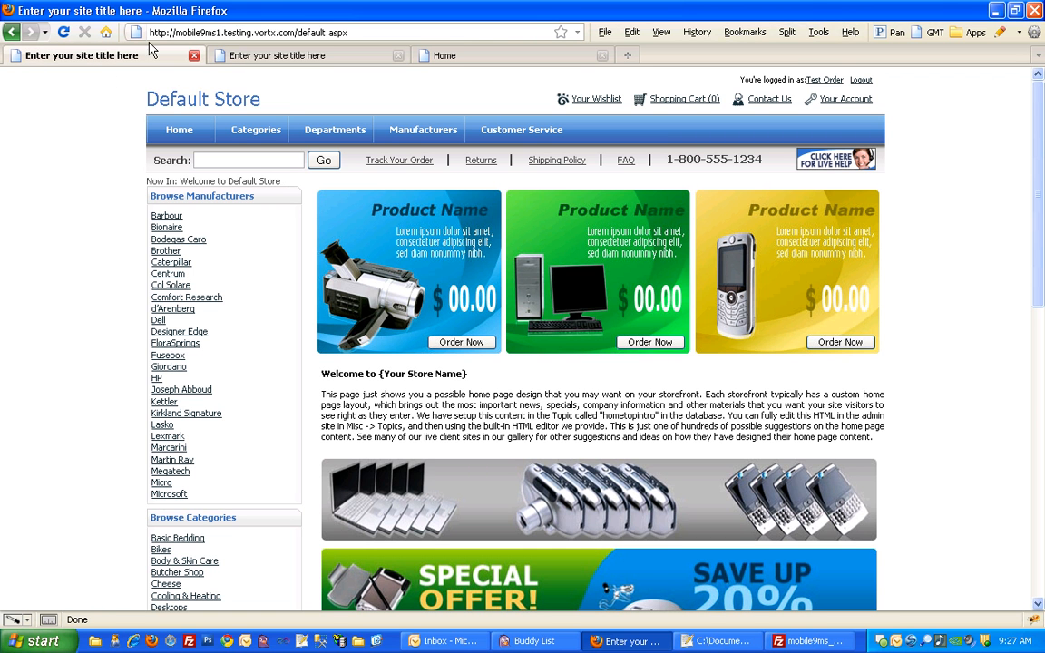
# - Load mobilego.aspx on mobile9ms1.testing.vortx.com to view the Default Store's mobile version
pyautogui.moveTo(298, 33); pyautogui.dragTo(348, 28)
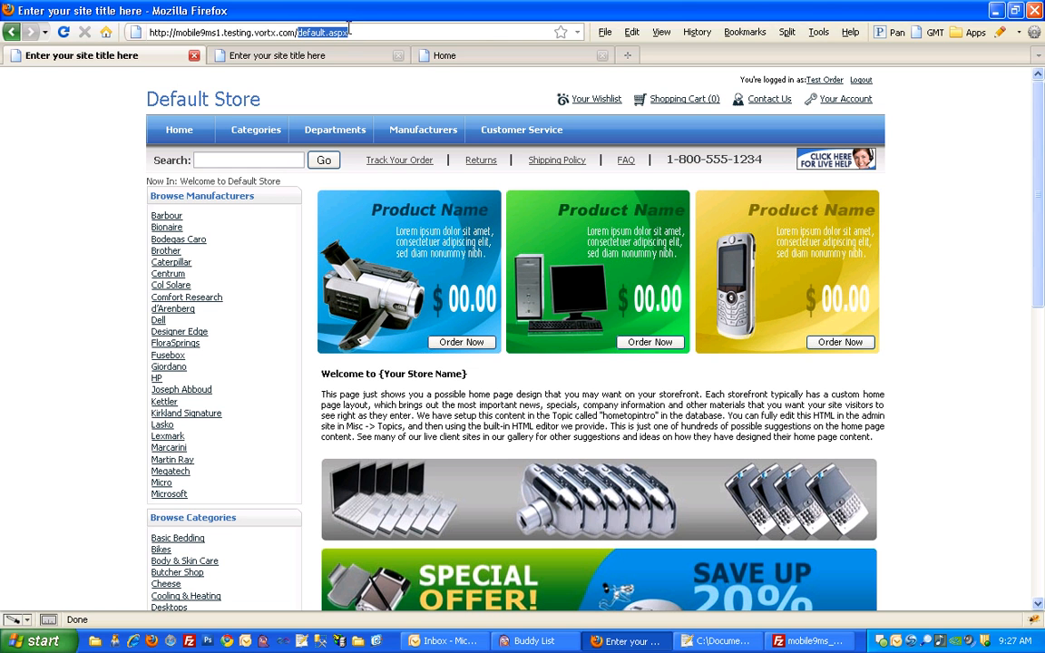
pyautogui.write('mob')
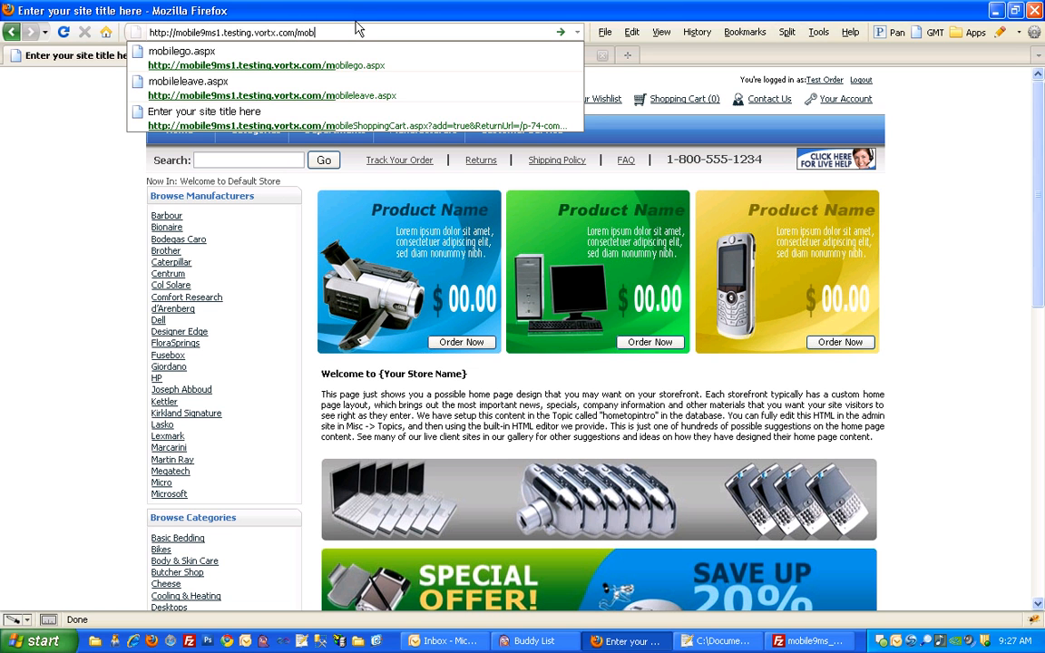
pyautogui.write('ilego.aspx')
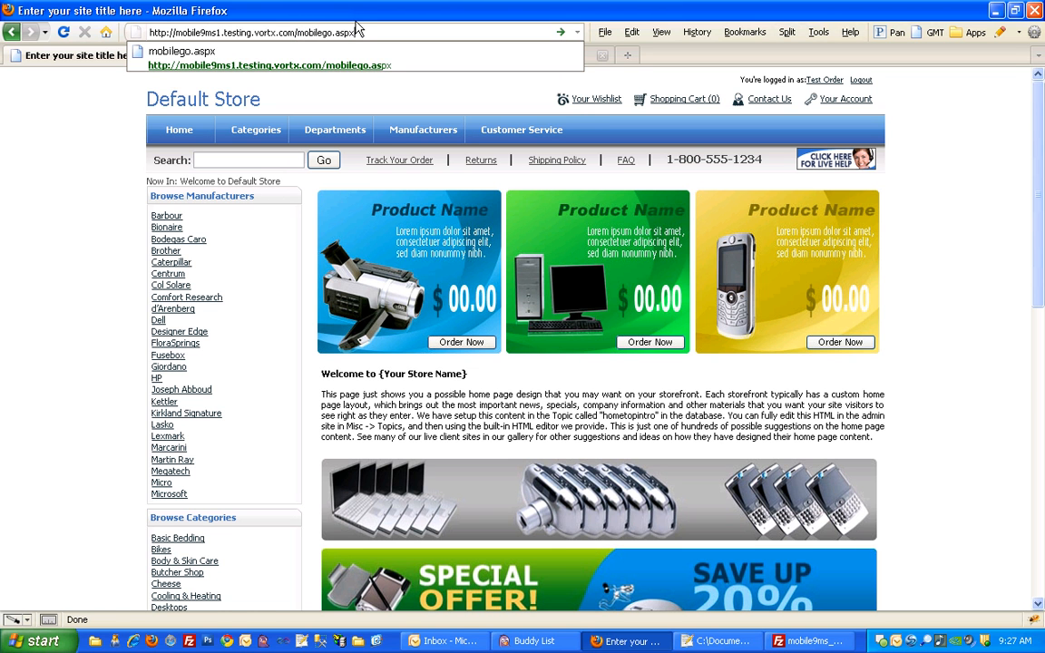
pyautogui.press('Return')
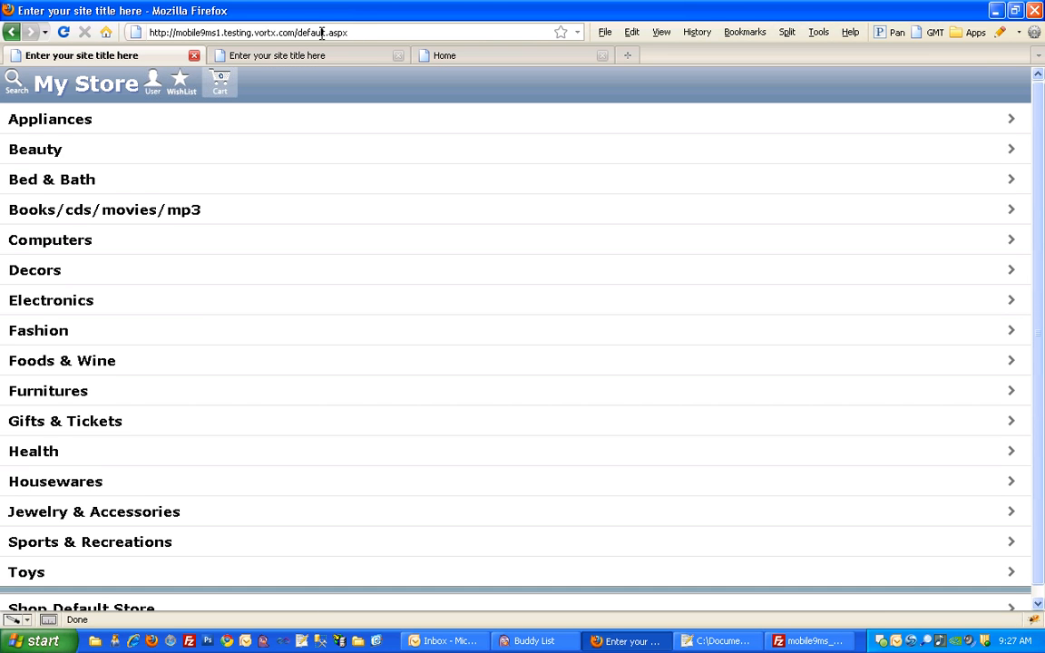
# - Load mobileleave.aspx on mobile9ms1.testing.vortx.com to return to the full desktop site
pyautogui.moveTo(297, 33); pyautogui.dragTo(354, 32)
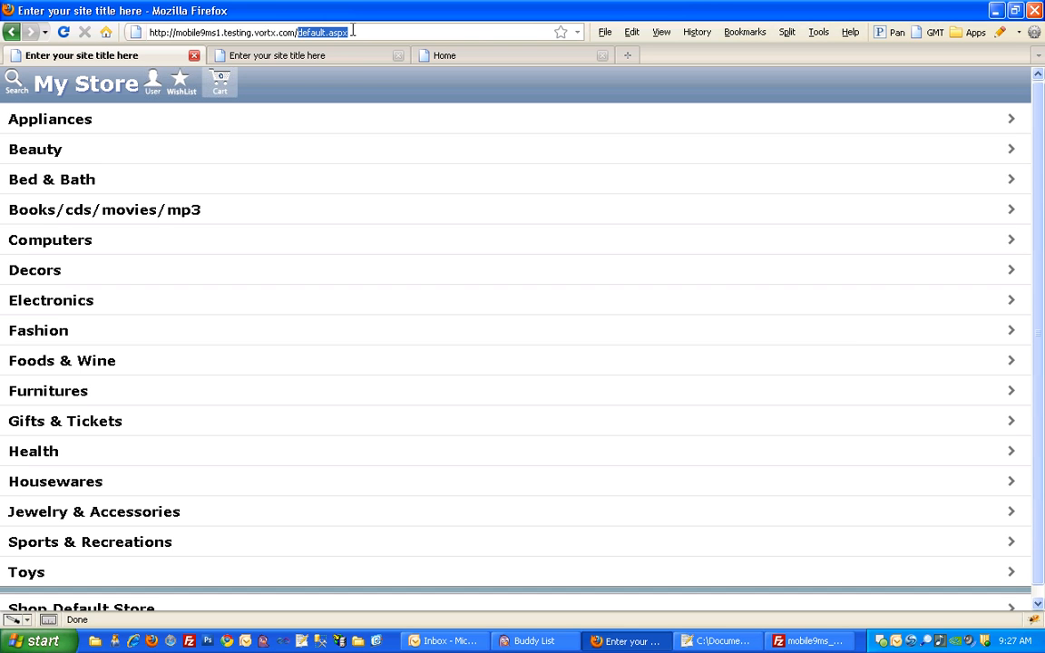
pyautogui.write('mobil')
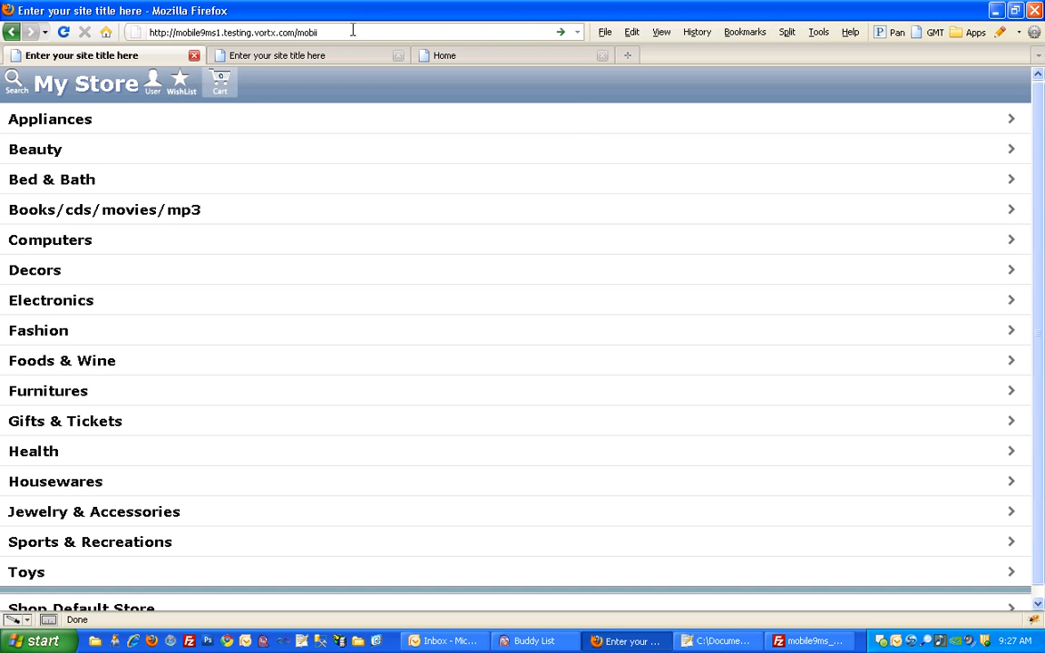
pyautogui.write('eleave.')
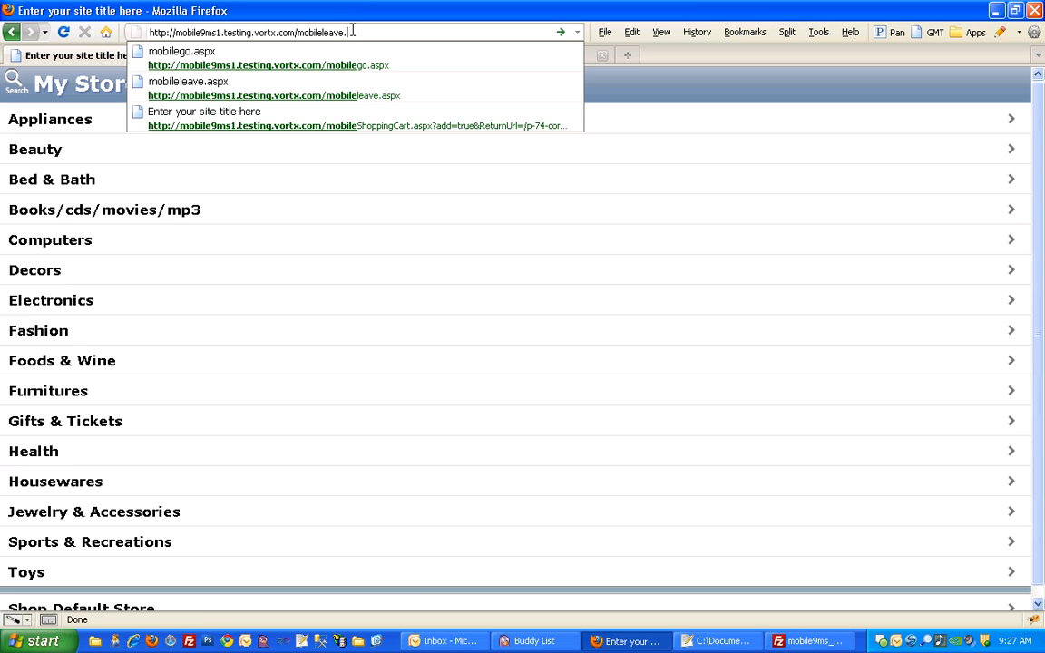
pyautogui.write('aspx')
pyautogui.press('Return')
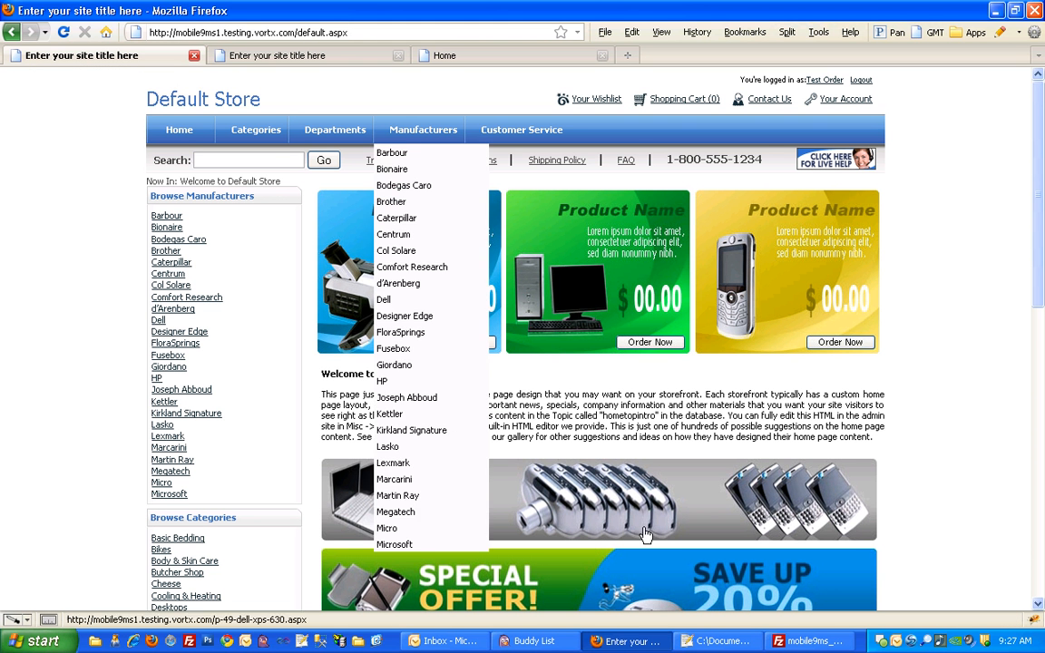
# - Switch to FileZilla, go up to the remote wwwroot folder and locate its App_Templates and App_Themes folders
pyautogui.click(709, 642)
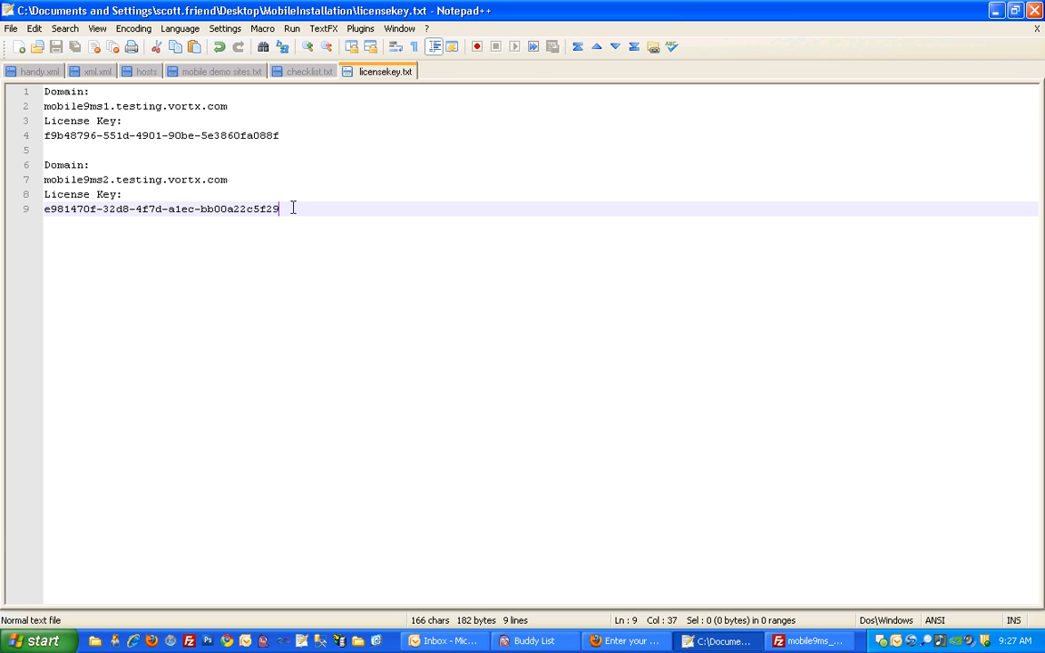
pyautogui.click(798, 641)
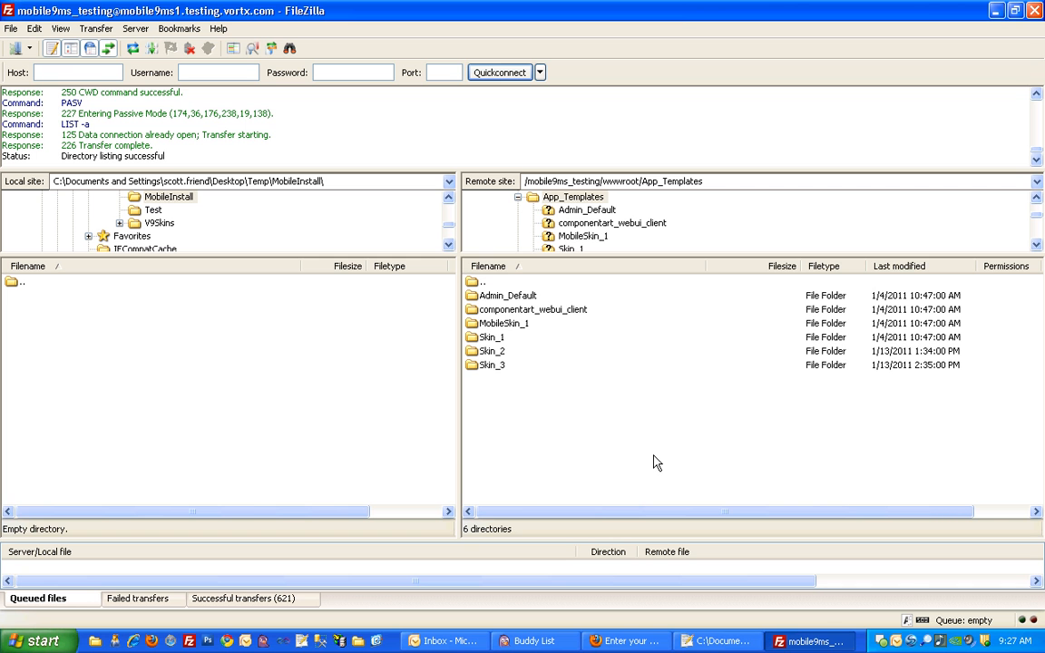
pyautogui.doubleClick(477, 282)
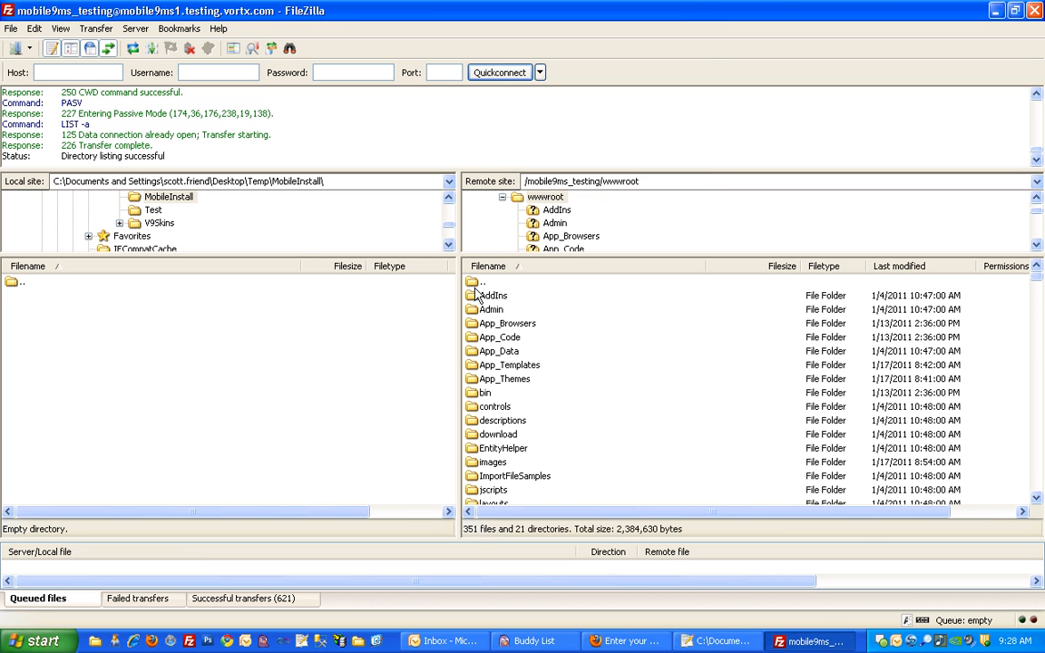
pyautogui.click(498, 339)
pyautogui.scroll(-3, 526, 413)
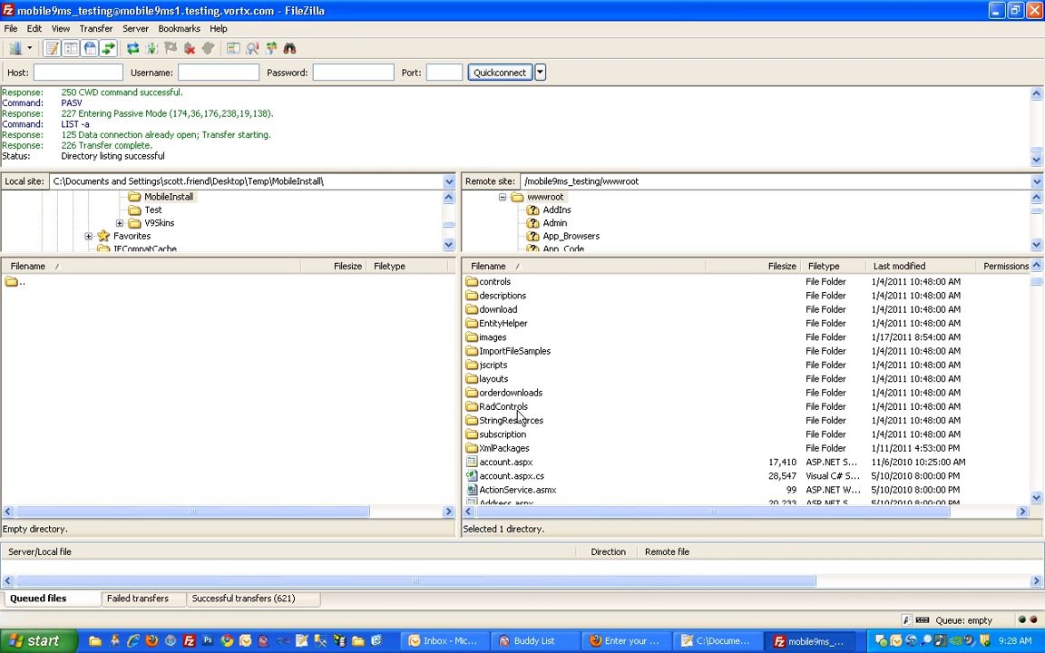
pyautogui.scroll(3, 529, 415)
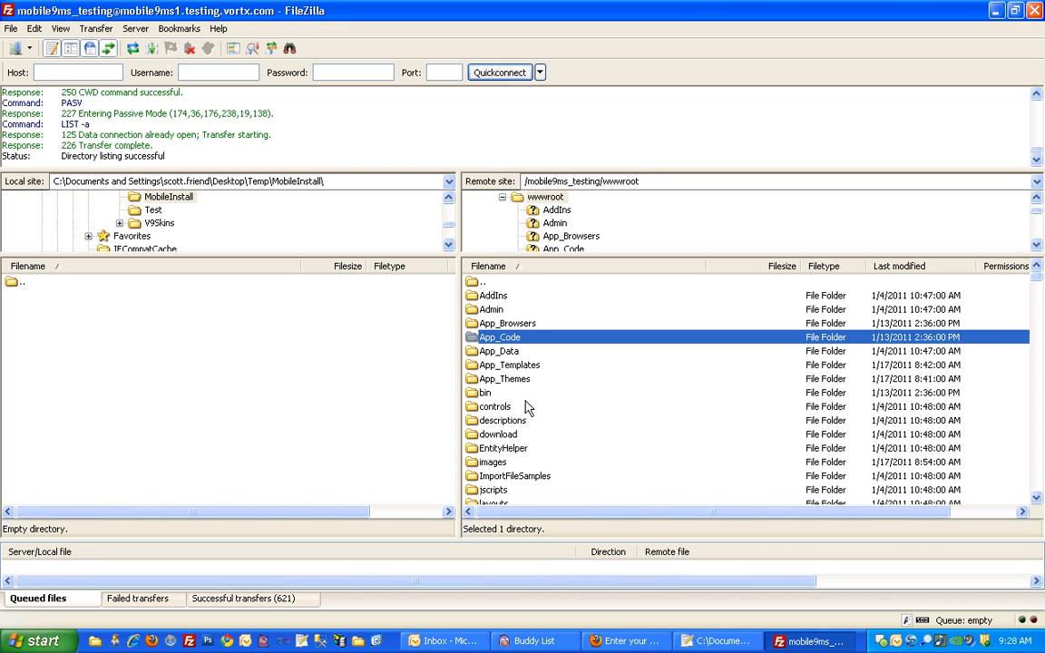
pyautogui.click(514, 365)
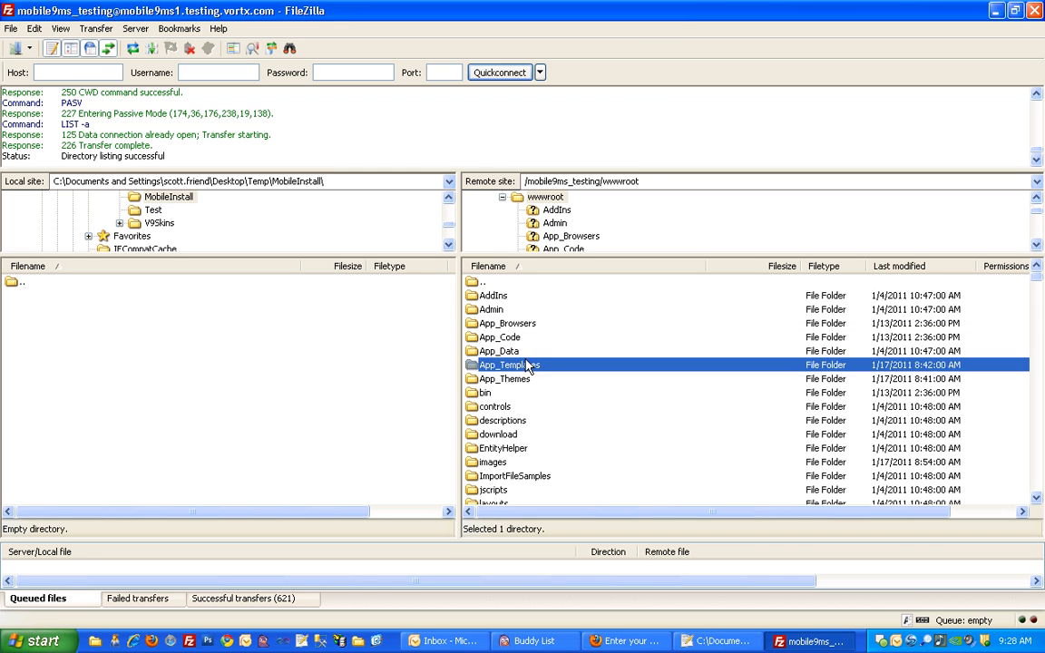
pyautogui.click(517, 381)
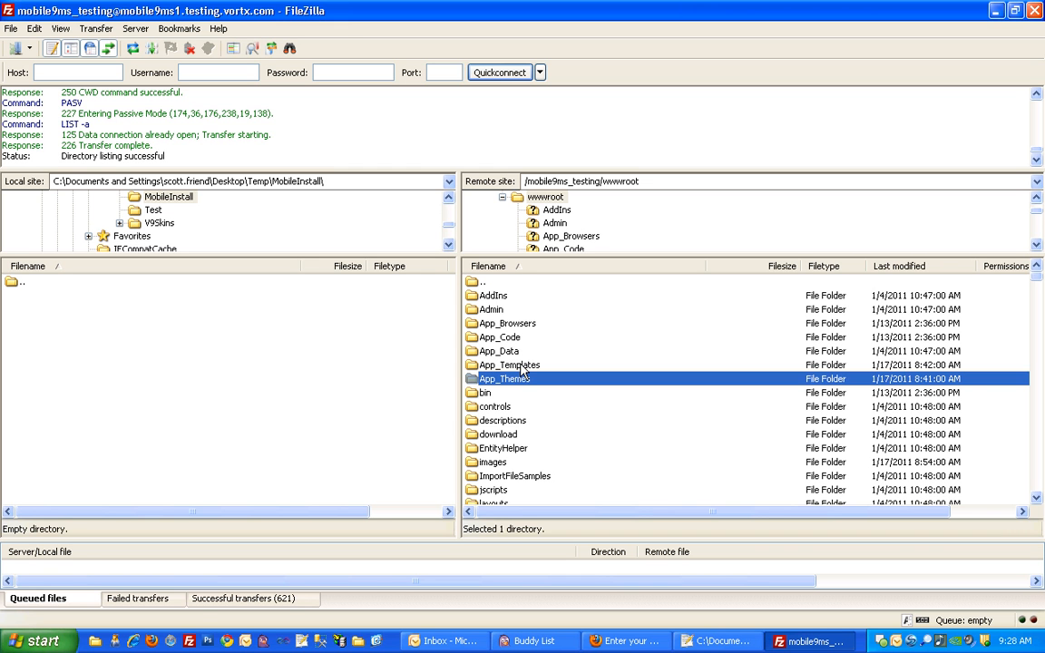
# - Create a directory named App_Templates in the local MobileInstall folder
pyautogui.rightClick(289, 347)
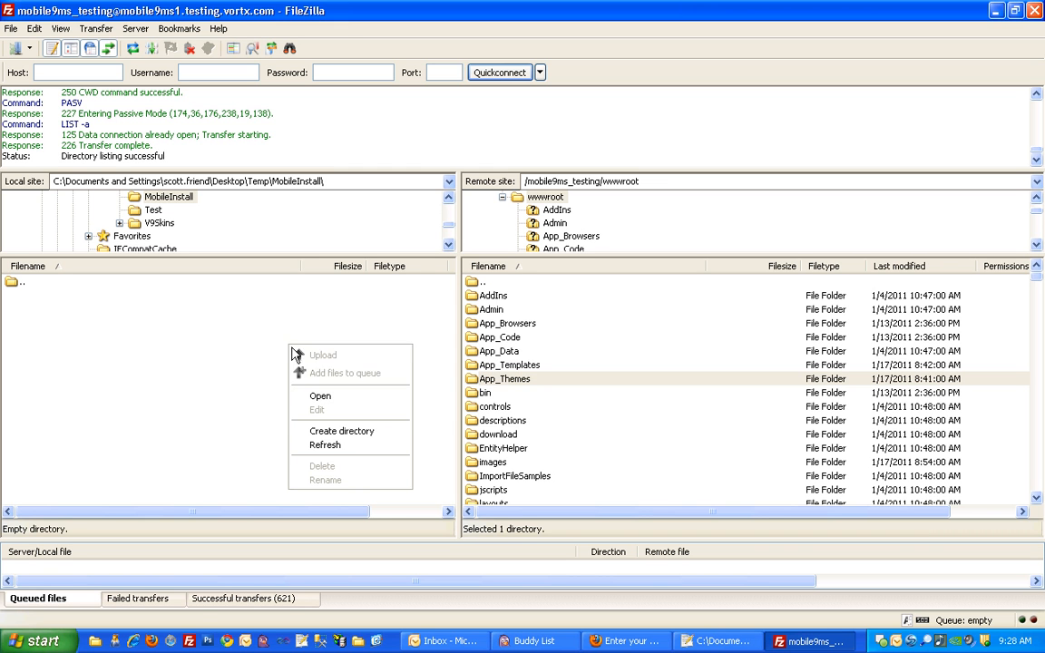
pyautogui.click(331, 432)
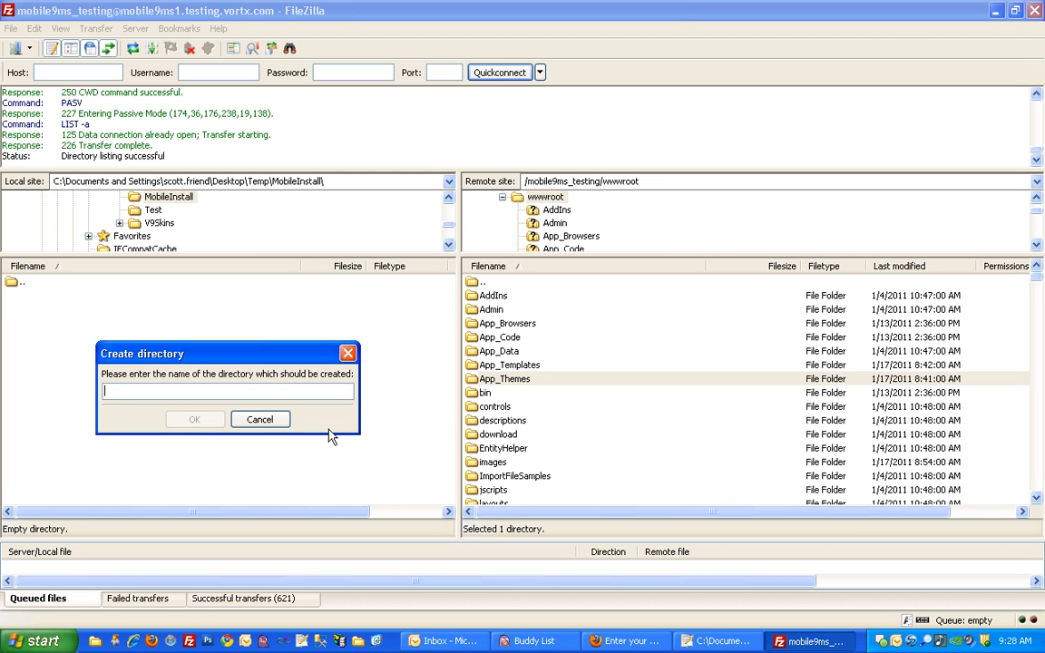
pyautogui.write('App_T')
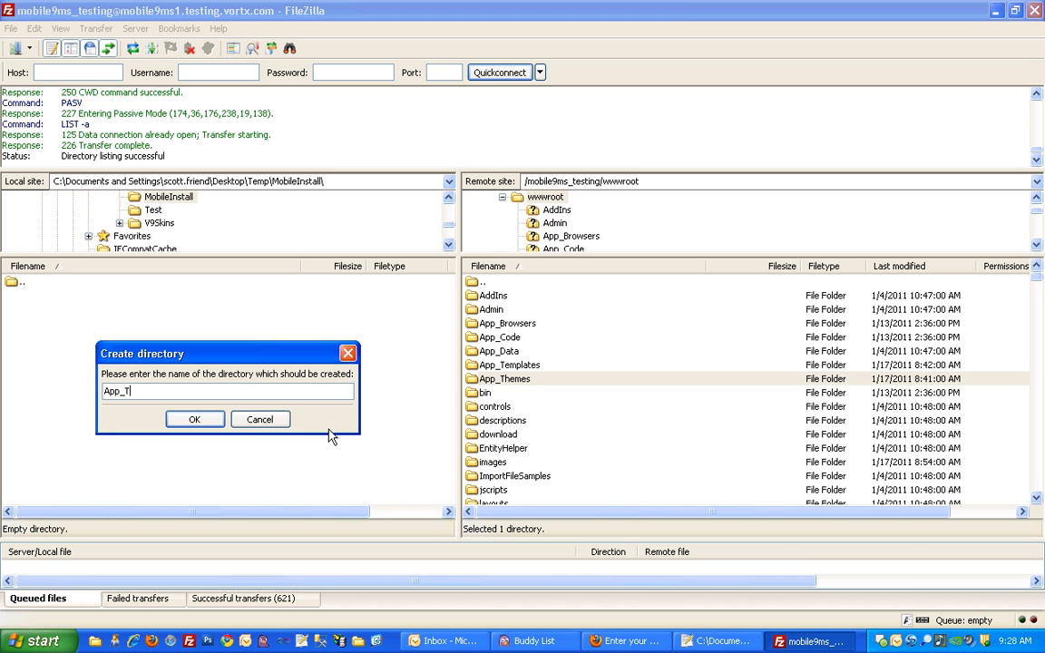
pyautogui.write('emplates')
pyautogui.press('Return')
# - Create a second directory named App_Themes in the local MobileInstall folder
pyautogui.rightClick(331, 437)
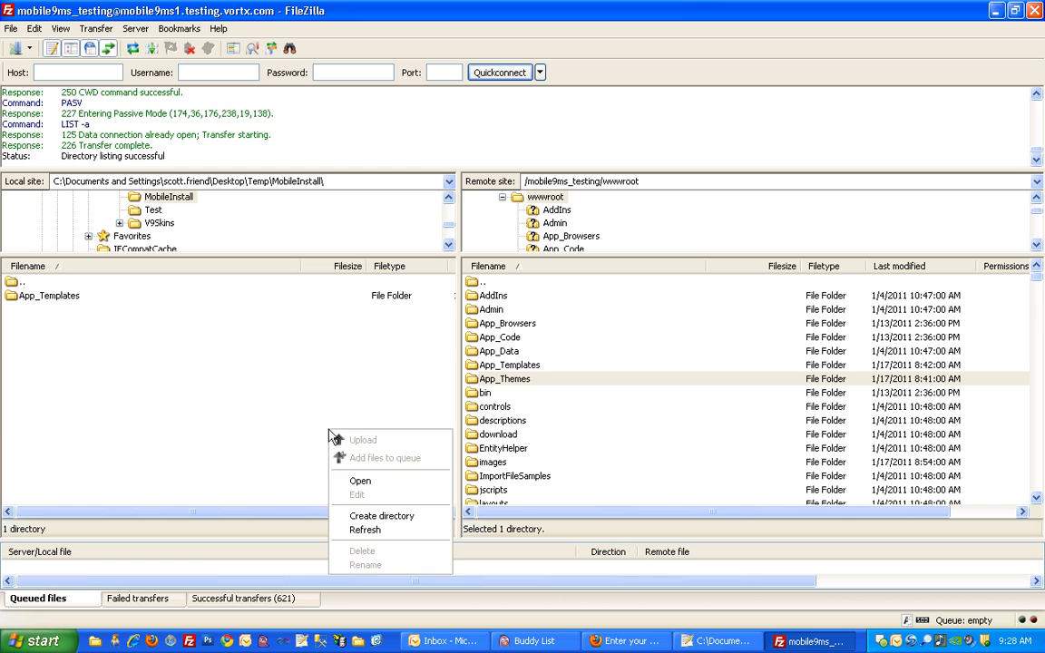
pyautogui.click(355, 517)
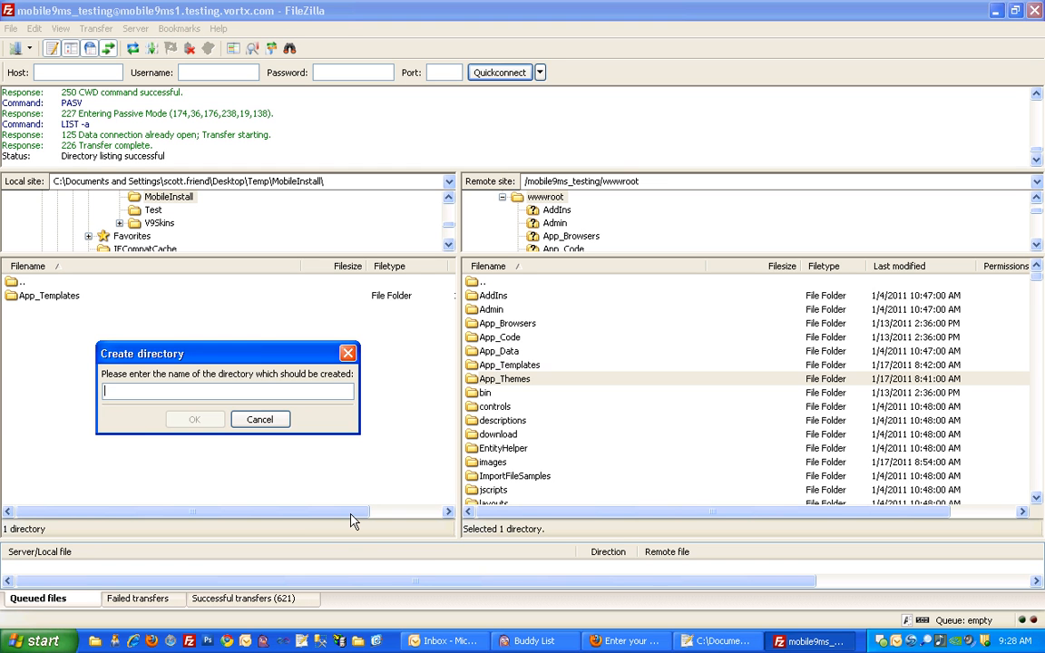
pyautogui.write('App_T')
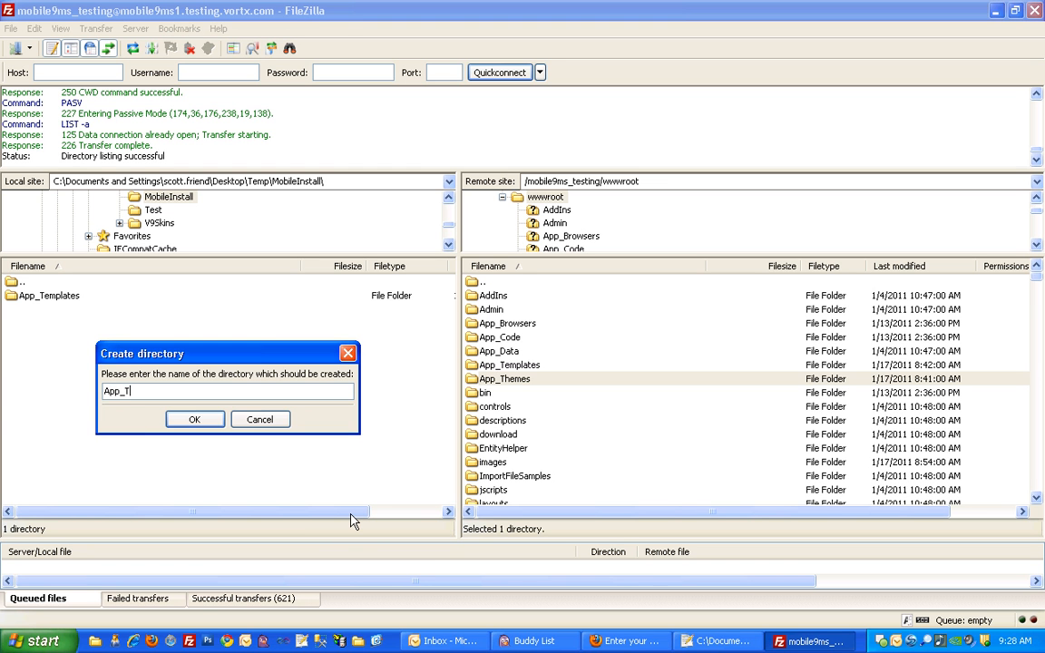
pyautogui.write('hemes')
pyautogui.press('Return')
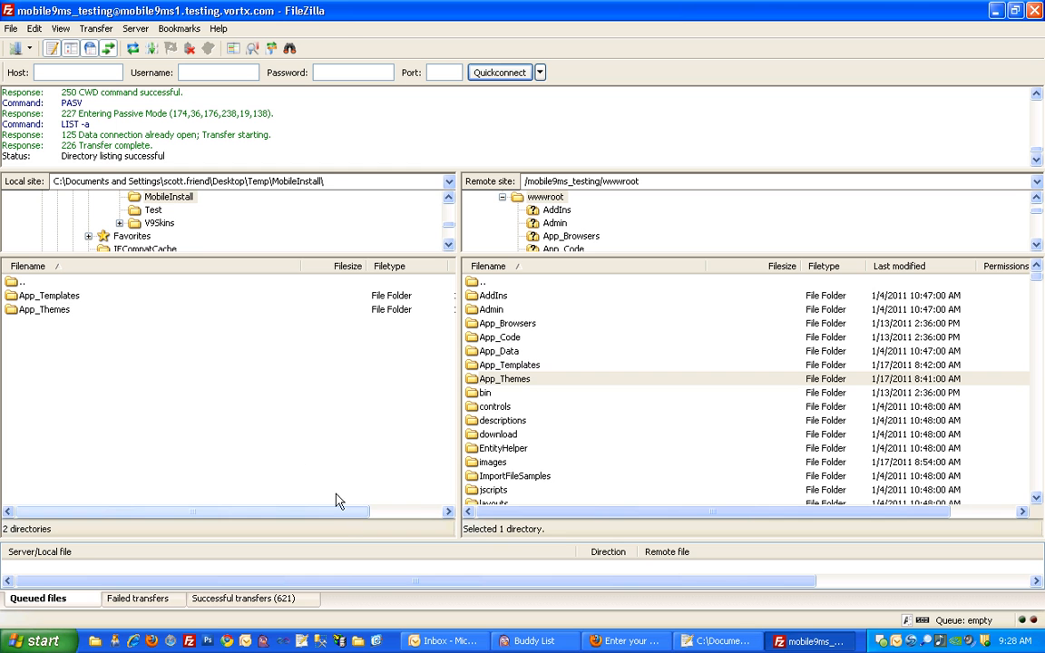
# - Download the Skin_3 folder from the remote App_Templates folder into the local App_Templates folder
pyautogui.doubleClick(76, 297)
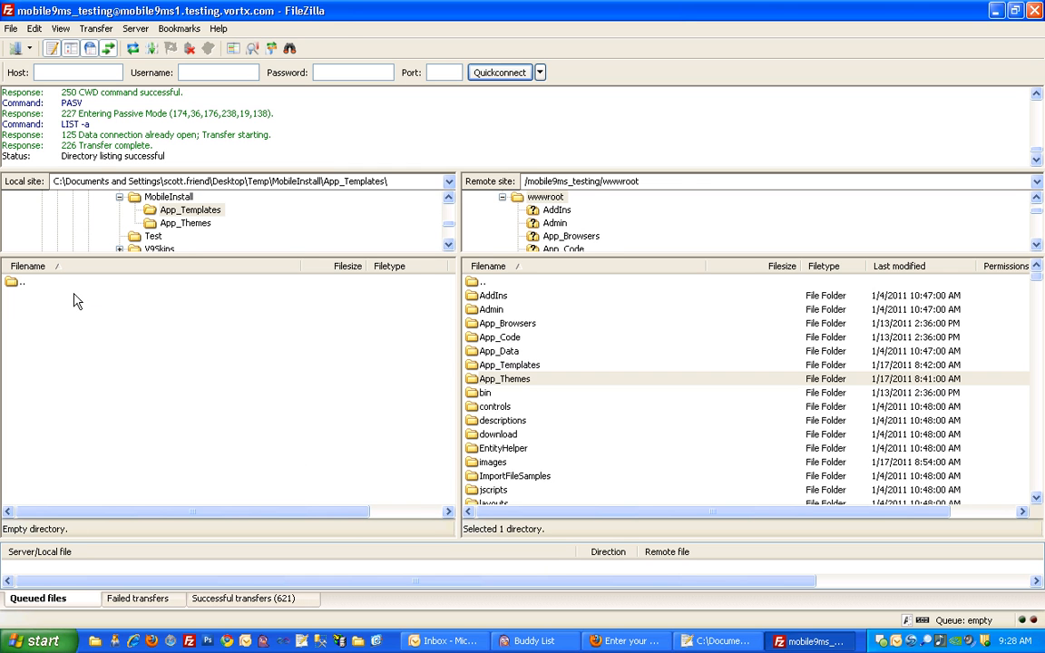
pyautogui.doubleClick(485, 367)
pyautogui.click(495, 366)
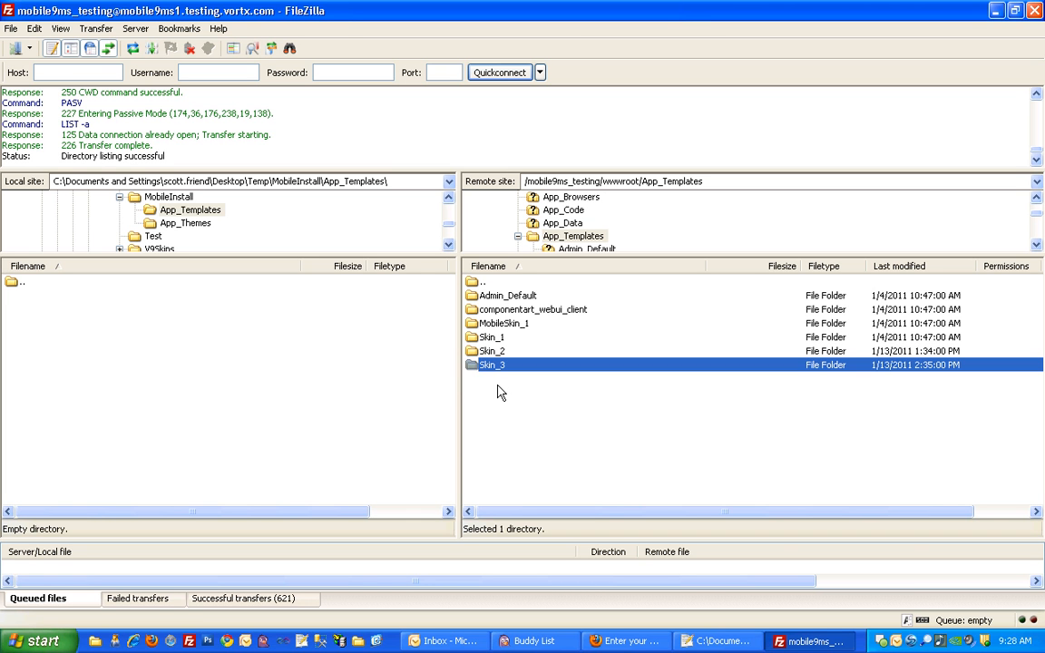
pyautogui.moveTo(497, 366); pyautogui.dragTo(319, 387)
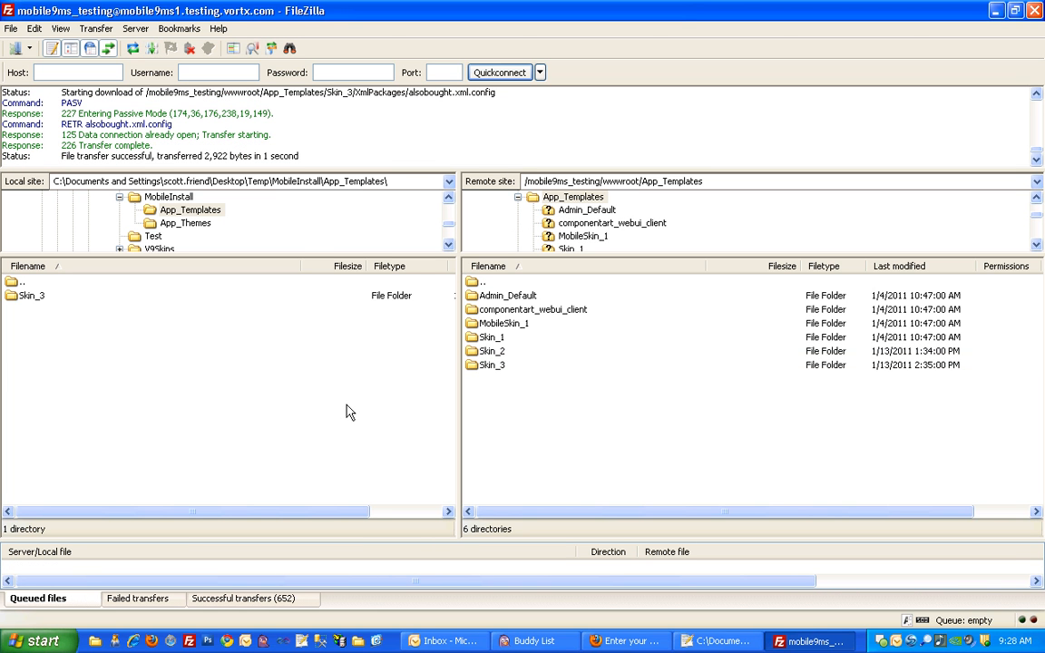
# - Download the Skin_3 folder from the remote App_Themes folder into the local App_Themes folder
pyautogui.doubleClick(11, 284)
pyautogui.doubleClick(476, 282)
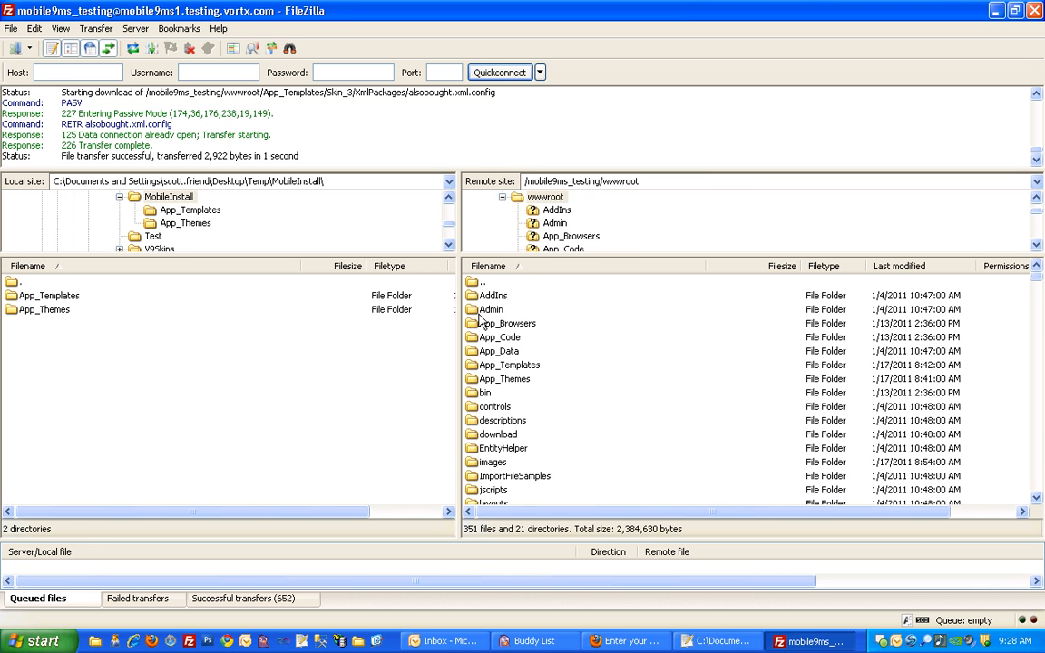
pyautogui.doubleClick(499, 380)
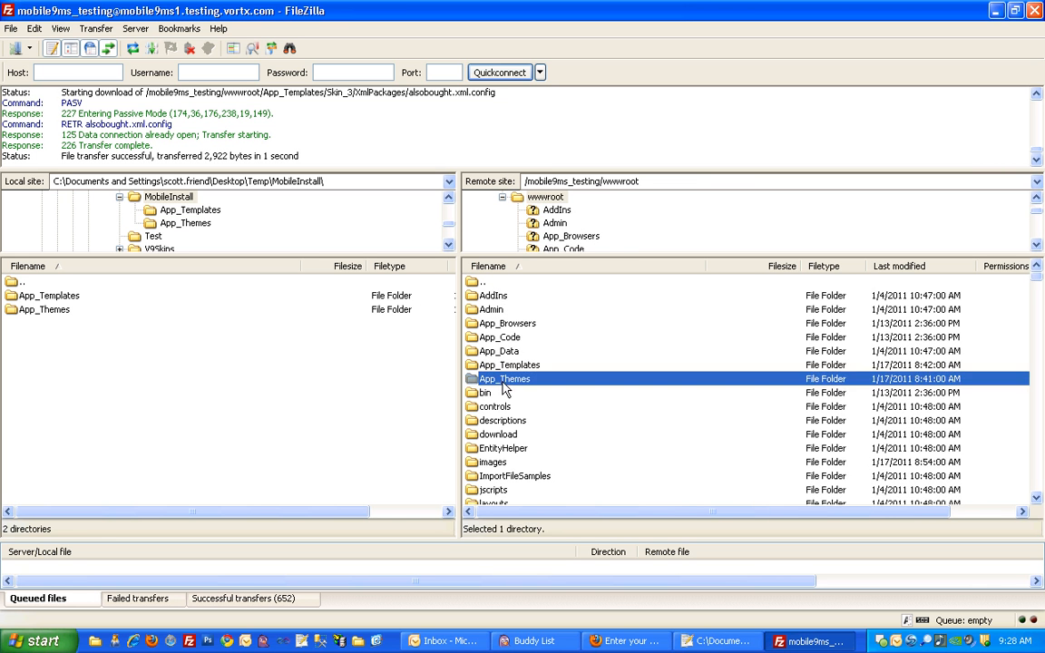
pyautogui.doubleClick(44, 312)
pyautogui.moveTo(490, 352); pyautogui.dragTo(338, 388)
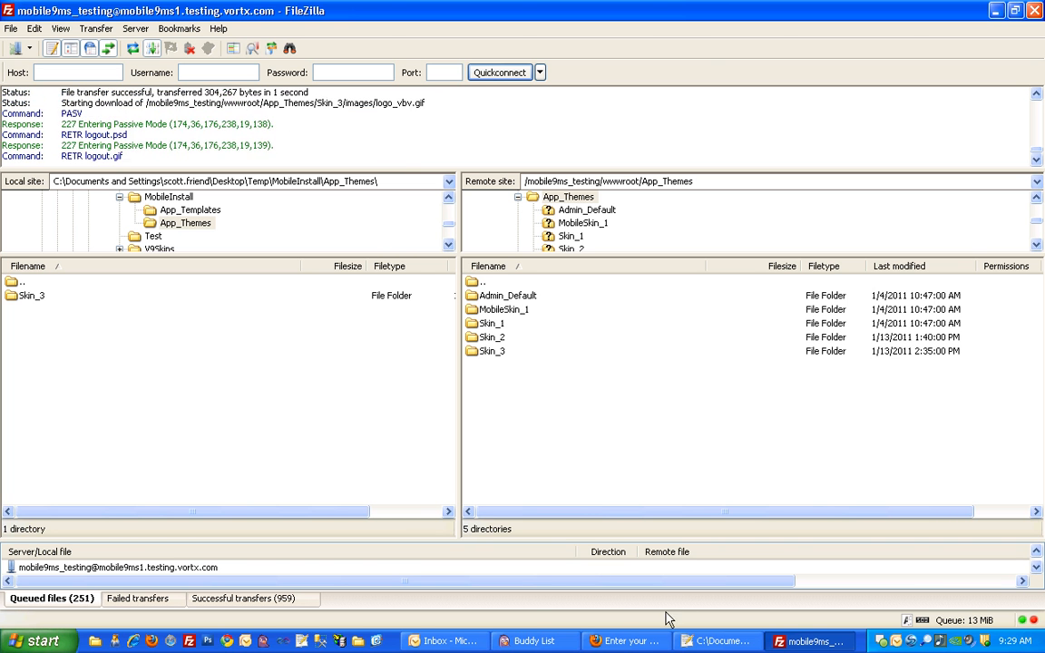
# - Switch to Windows Explorer and open the App_Templates folder inside Temp\MobileInstall
pyautogui.click(94, 642)
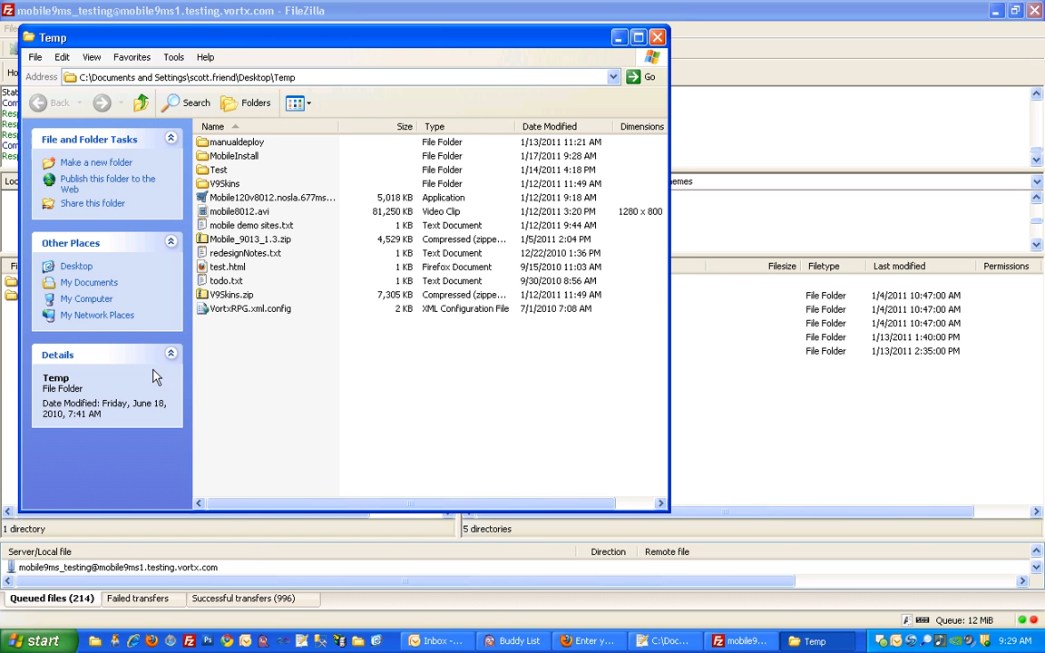
pyautogui.click(203, 139)
pyautogui.doubleClick(218, 157)
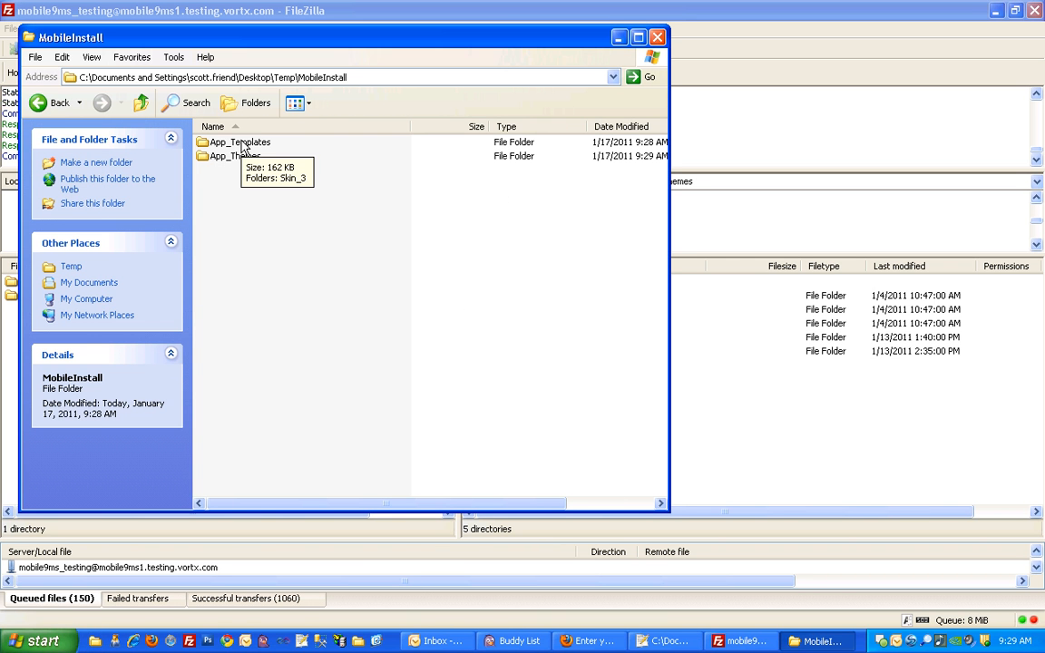
pyautogui.doubleClick(243, 145)
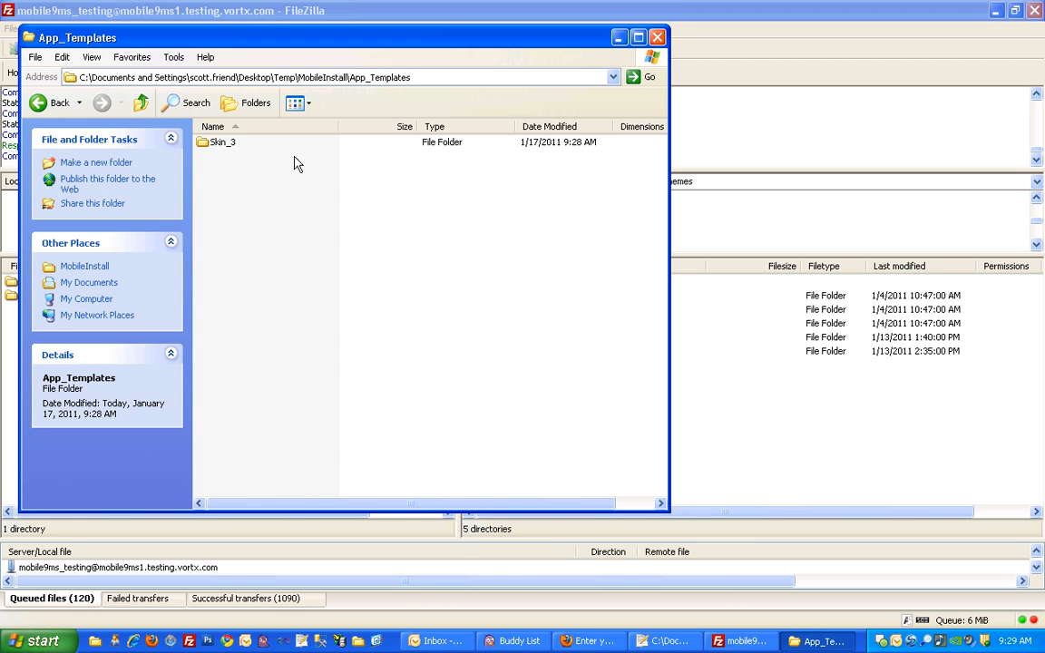
# - Open template.master from the local App_Templates Skin_3 folder in Notepad++ and set its syntax language to HTML
pyautogui.doubleClick(227, 143)
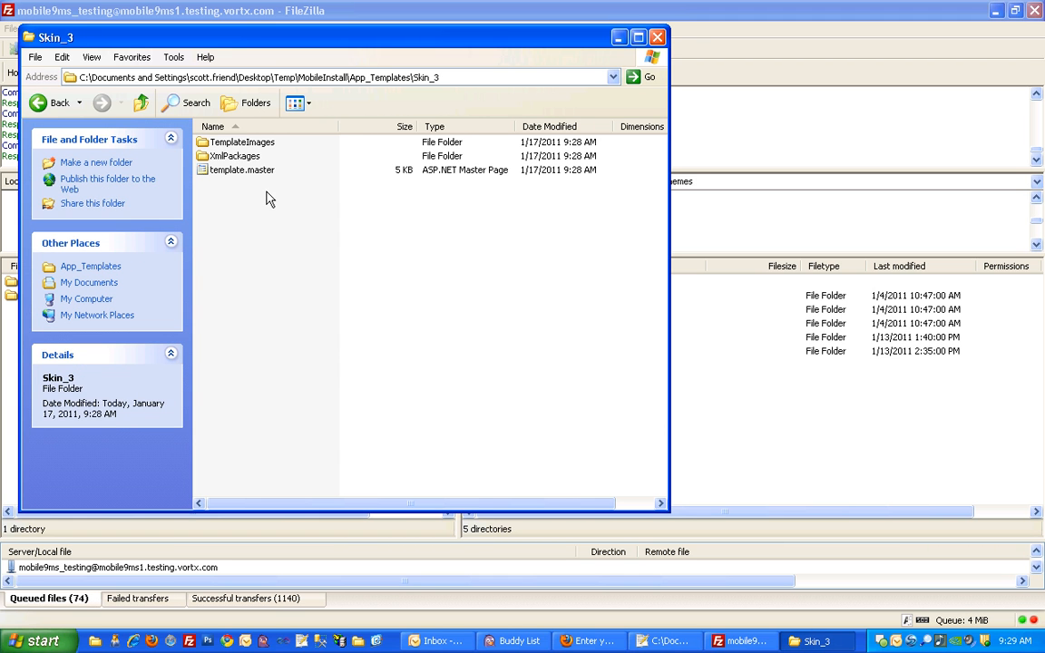
pyautogui.click(258, 172)
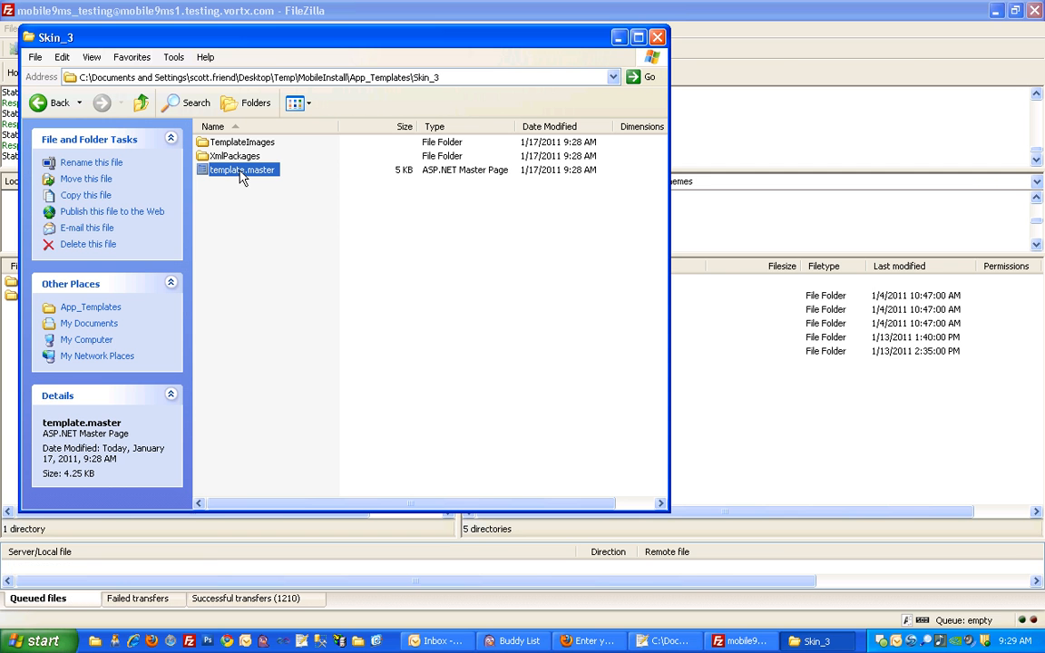
pyautogui.doubleClick(239, 171)
pyautogui.rightClick(255, 179)
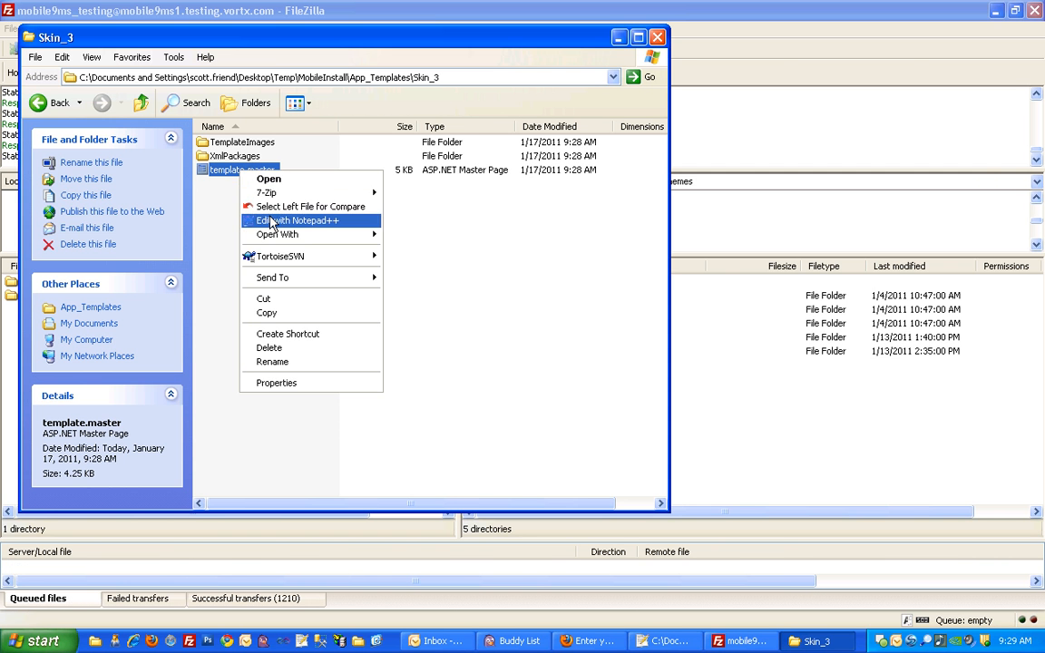
pyautogui.click(247, 203)
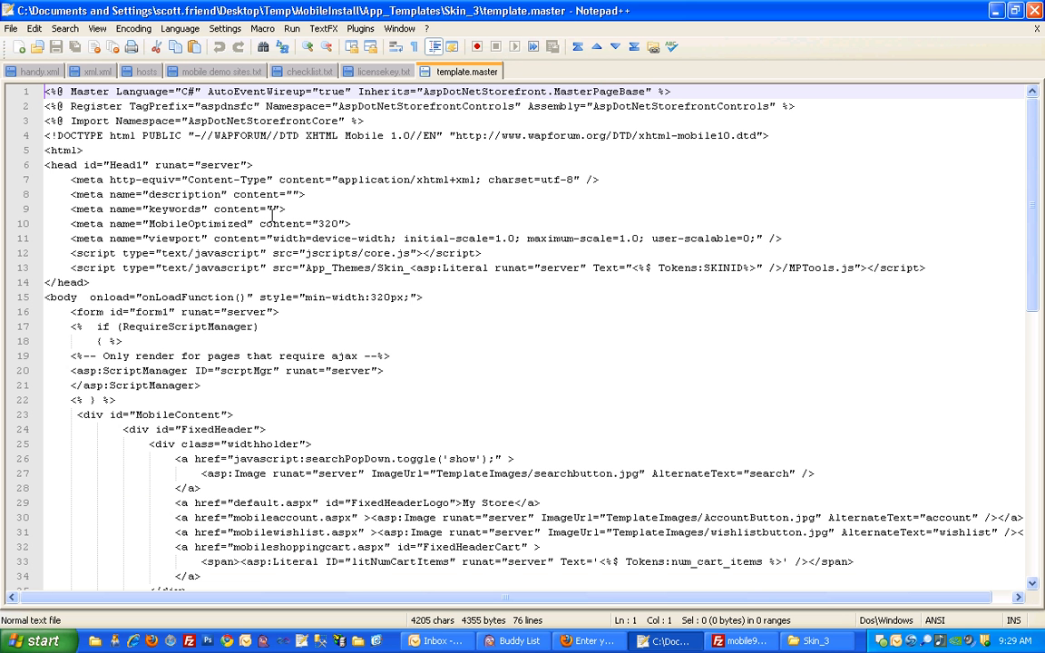
pyautogui.click(180, 28)
pyautogui.moveTo(199, 134)
pyautogui.click(259, 138)
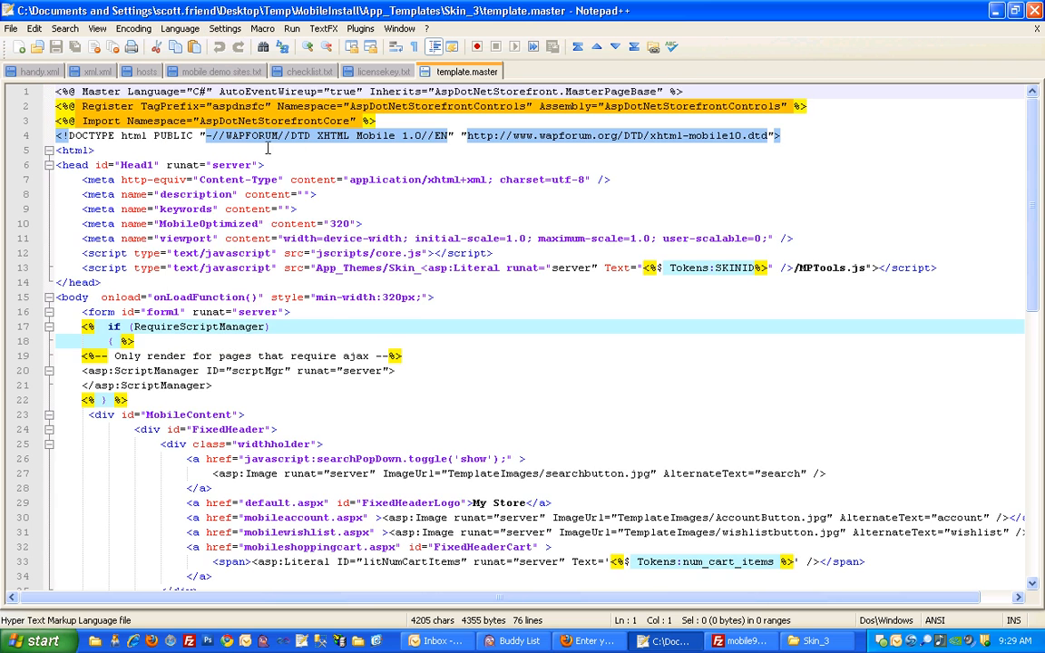
# - Change the FixedHeaderLogo link text to "Store 2" in template.master, save and close the file, and put the editor away
pyautogui.scroll(-3, 477, 376)
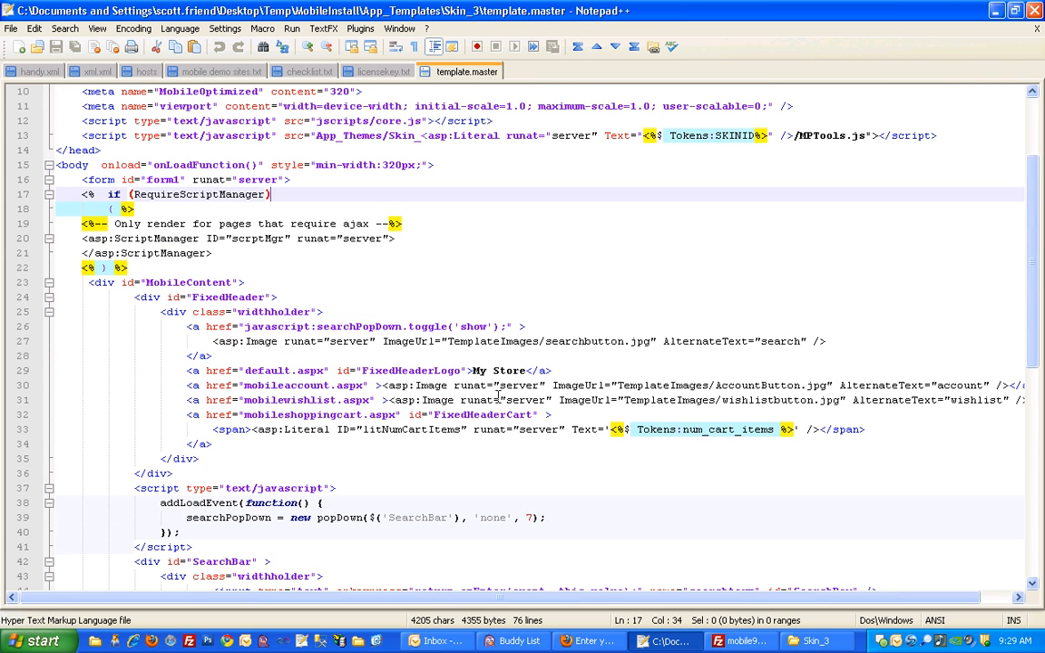
pyautogui.click(485, 370)
pyautogui.moveTo(473, 370); pyautogui.dragTo(525, 370)
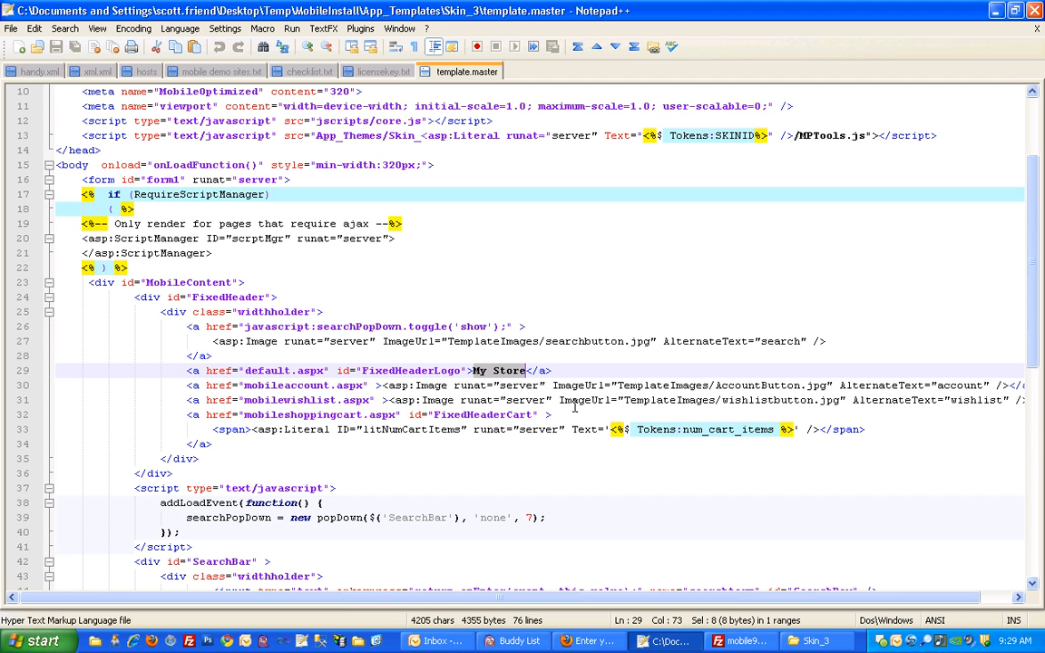
pyautogui.click(483, 372)
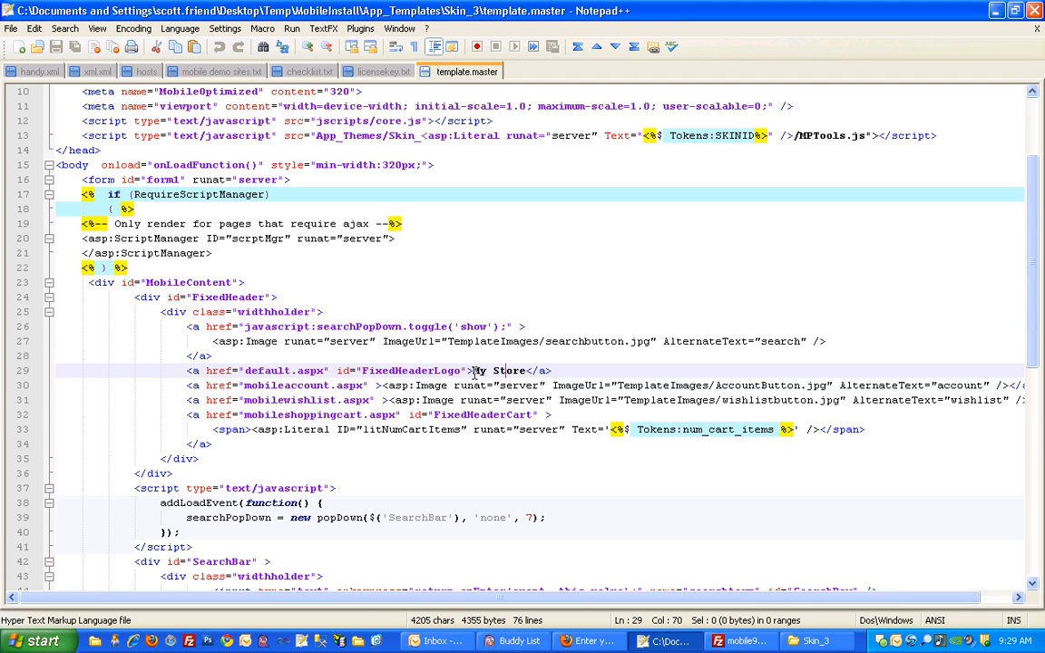
pyautogui.moveTo(472, 370); pyautogui.dragTo(492, 370)
pyautogui.press('Delete')
pyautogui.press('Right')
pyautogui.press('Right')
pyautogui.press('Right')
pyautogui.press('Right')
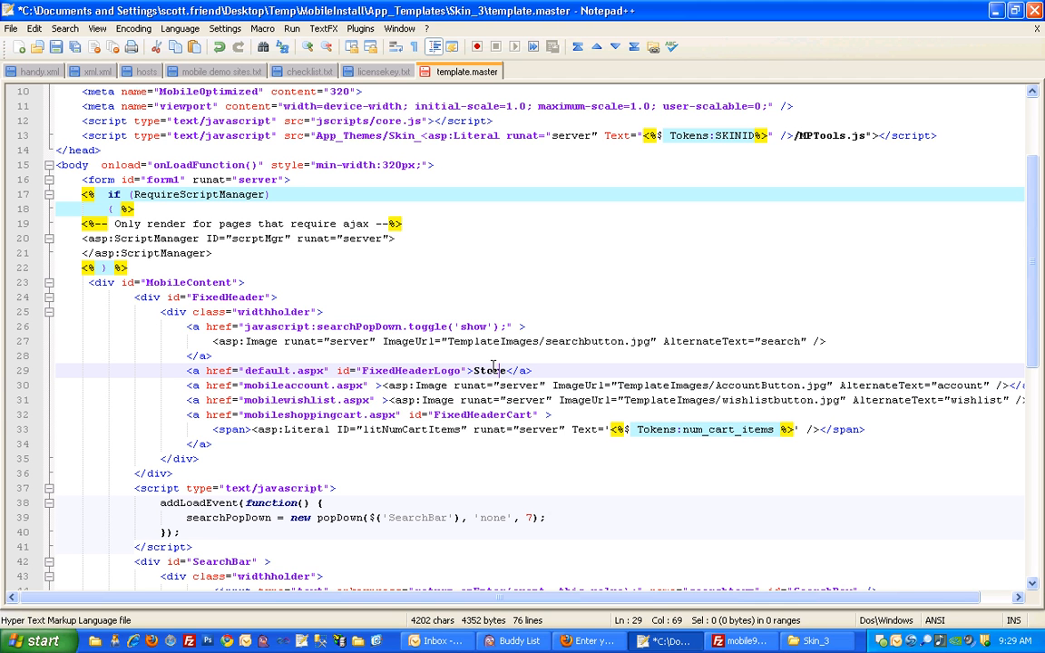
pyautogui.write('2')
pyautogui.click(552, 371)
pyautogui.hotkey('ctrl', 's')
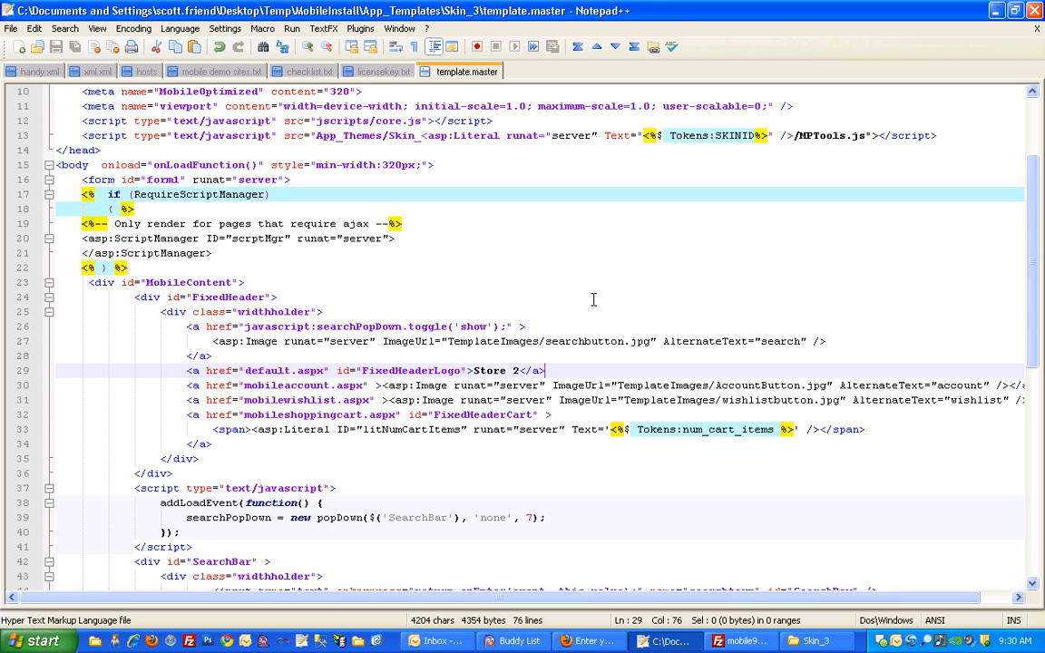
pyautogui.hotkey('ctrl', 'w')
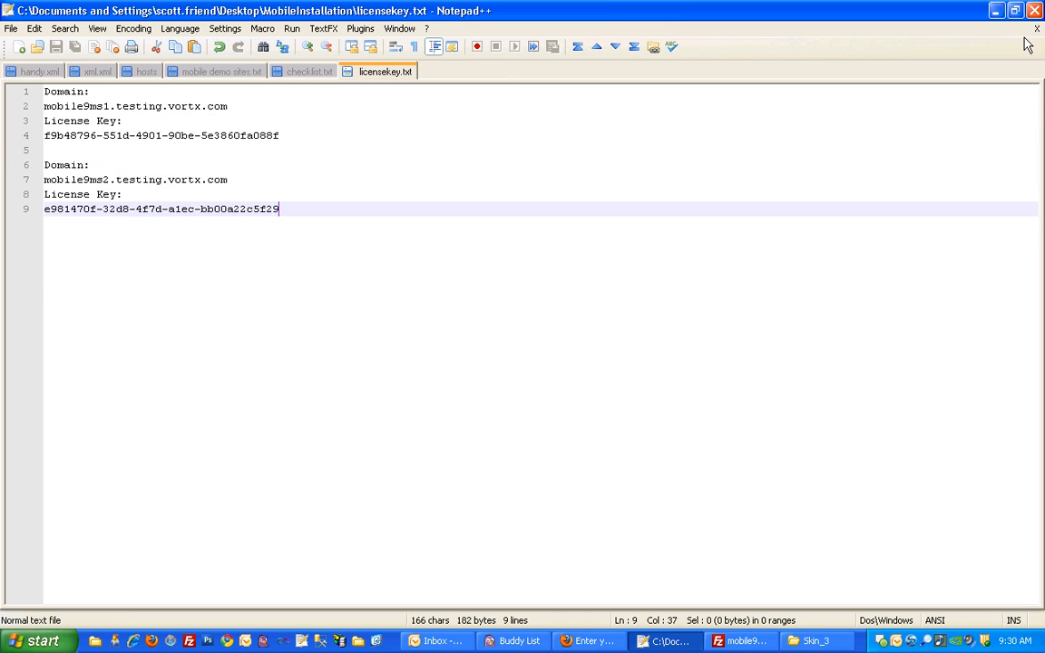
pyautogui.click(993, 12)
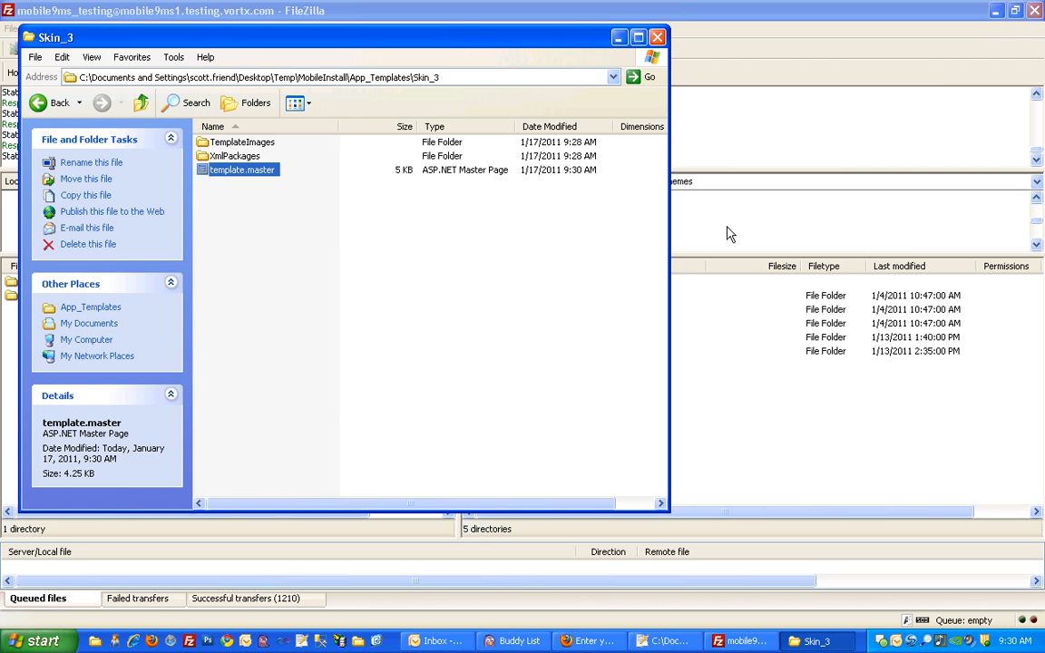
# - Switch to FileZilla and rename the Skin_3 folder in the local App_Templates folder as Skin_4
pyautogui.click(568, 272)
pyautogui.click(742, 641)
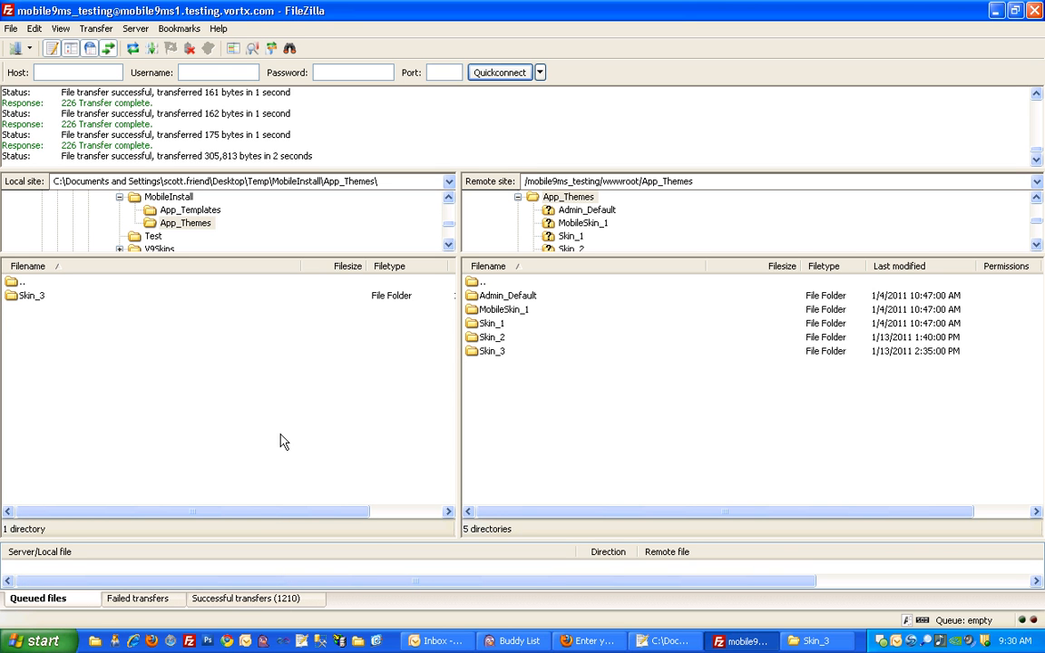
pyautogui.doubleClick(15, 284)
pyautogui.doubleClick(22, 300)
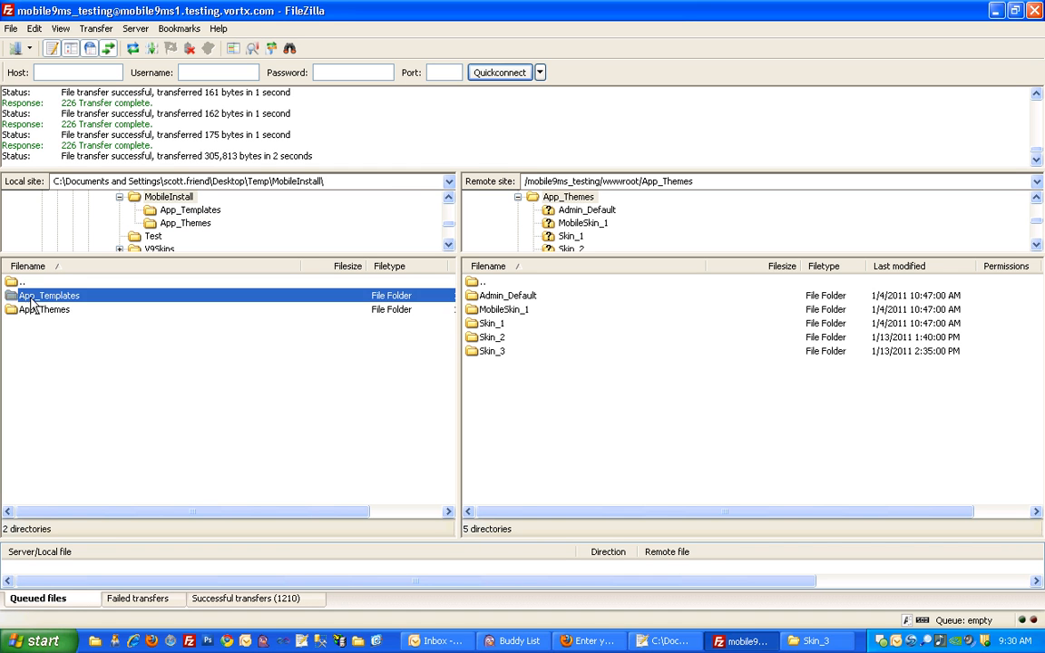
pyautogui.click(43, 300)
pyautogui.click(43, 299)
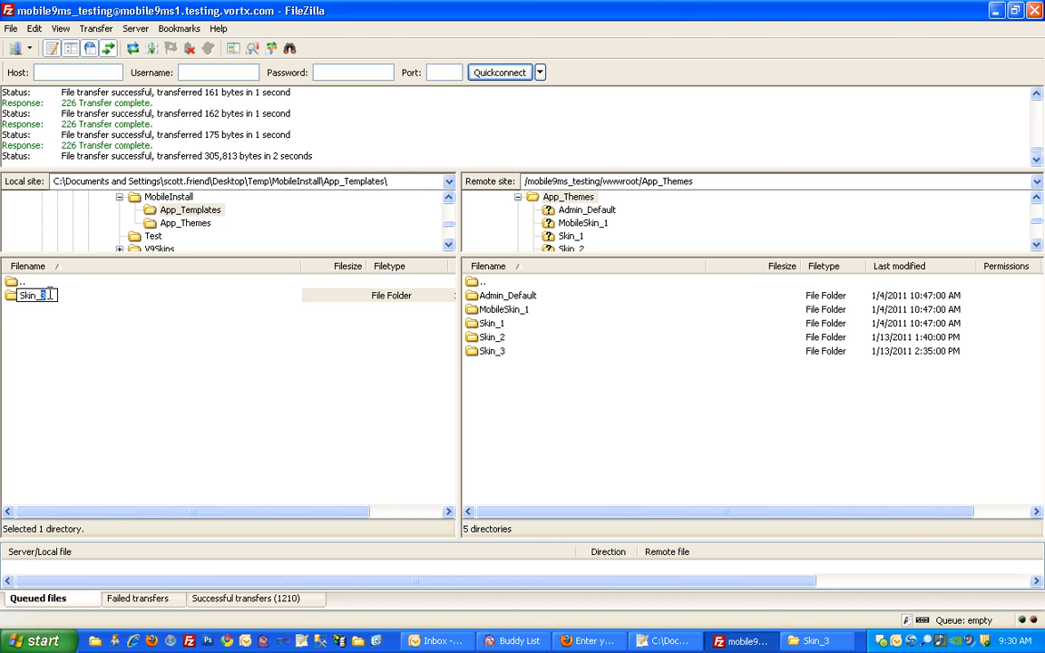
pyautogui.write('4')
pyautogui.press('Return')
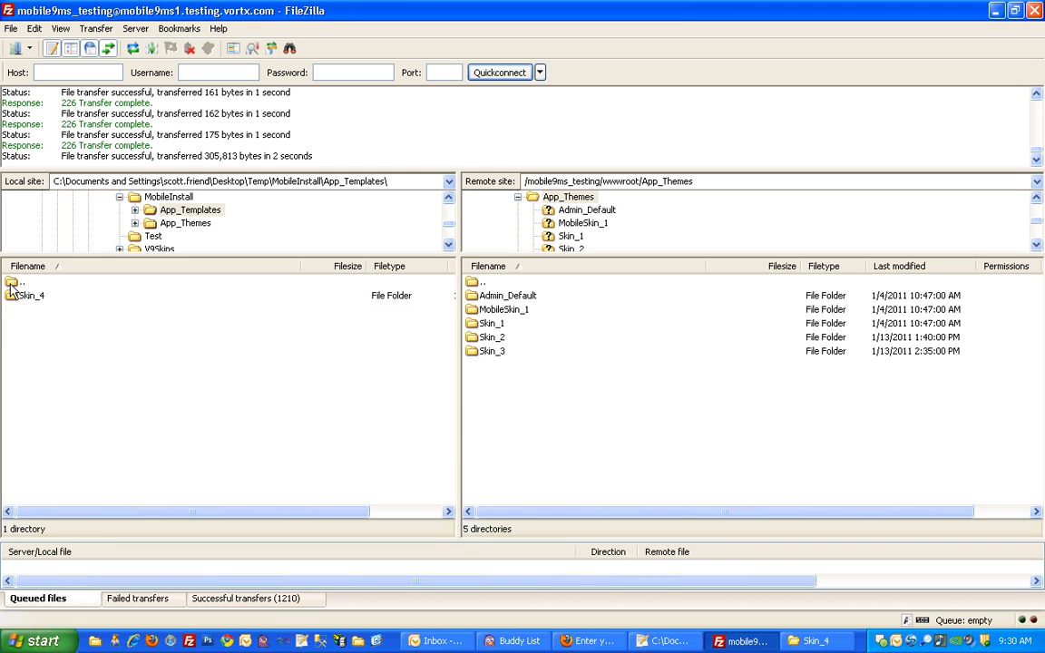
# - Rename the Skin_3 folder in the local App_Themes folder as Skin_4 and upload it to the remote App_Themes folder
pyautogui.doubleClick(11, 285)
pyautogui.doubleClick(27, 308)
pyautogui.click(43, 300)
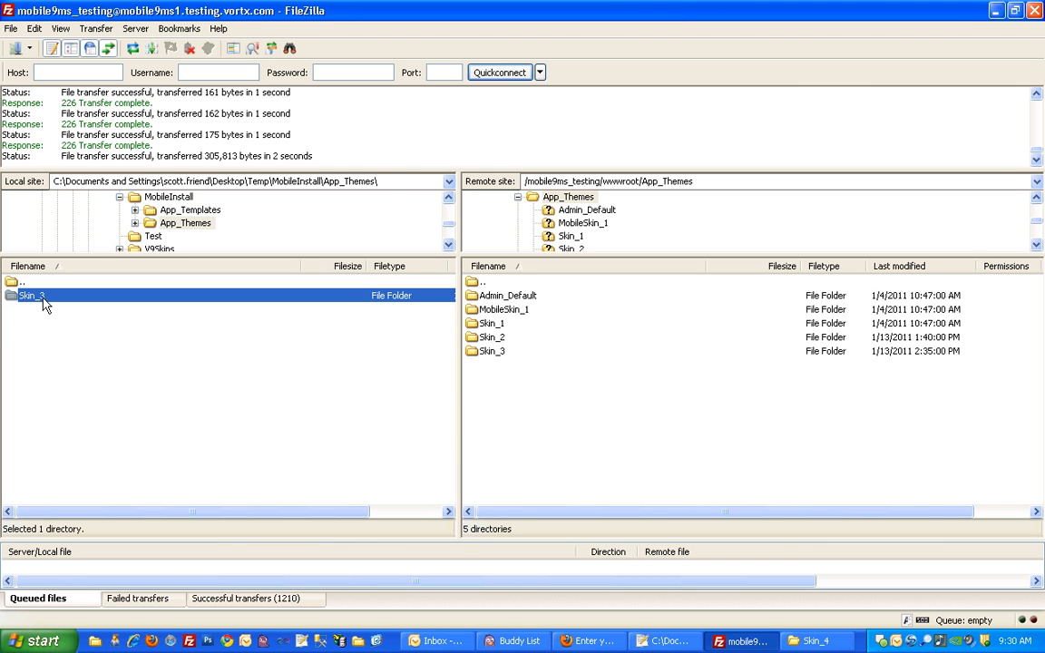
pyautogui.click(43, 299)
pyautogui.moveTo(40, 296); pyautogui.dragTo(46, 296)
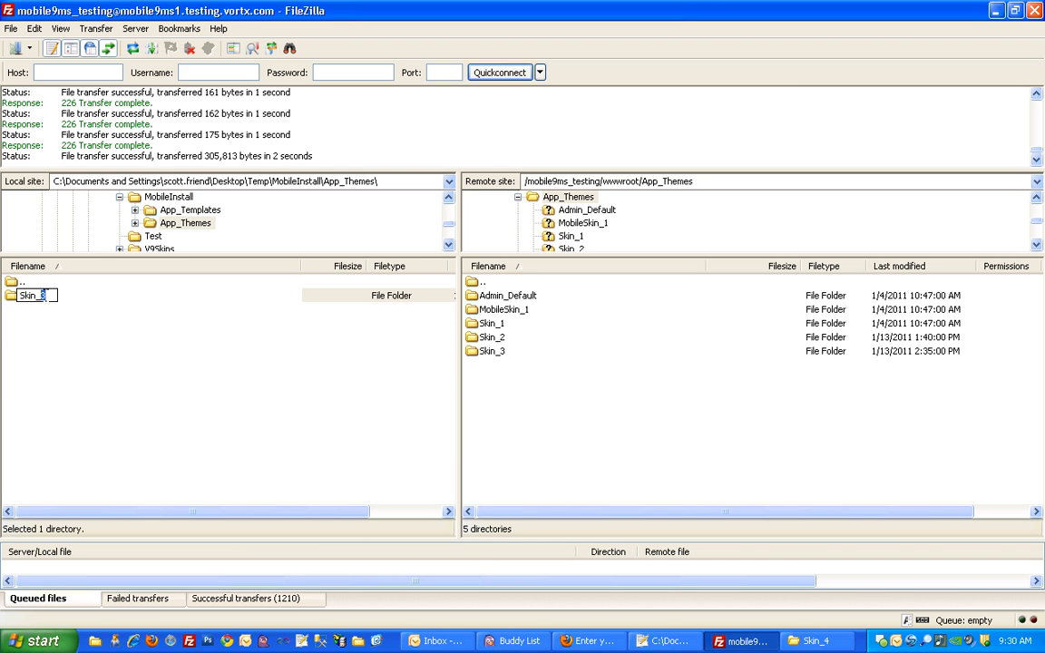
pyautogui.click(52, 334)
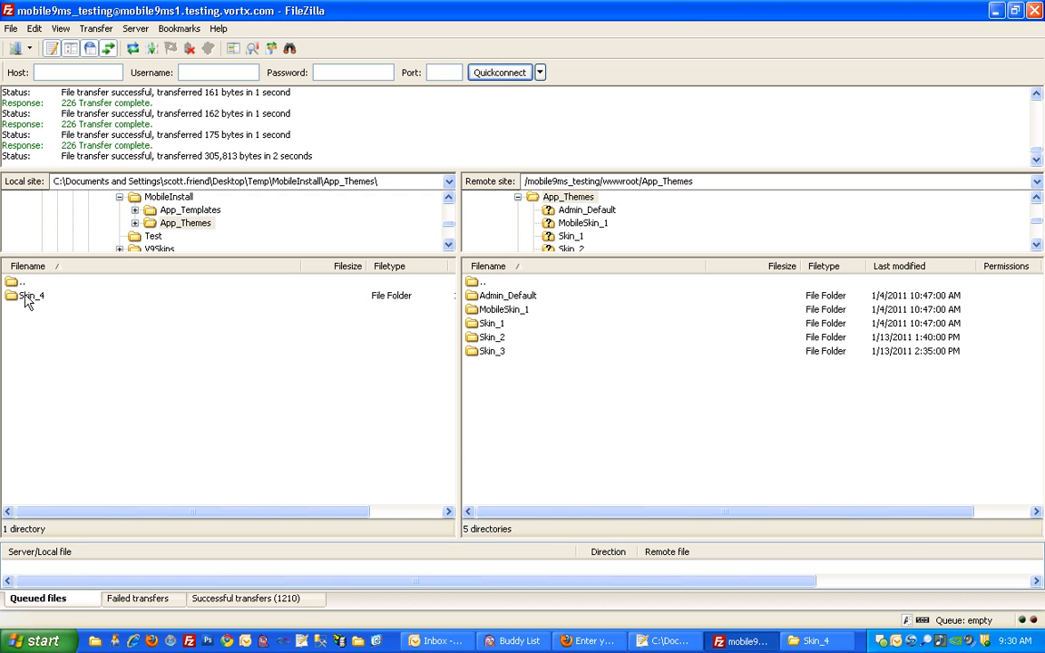
pyautogui.click(635, 182)
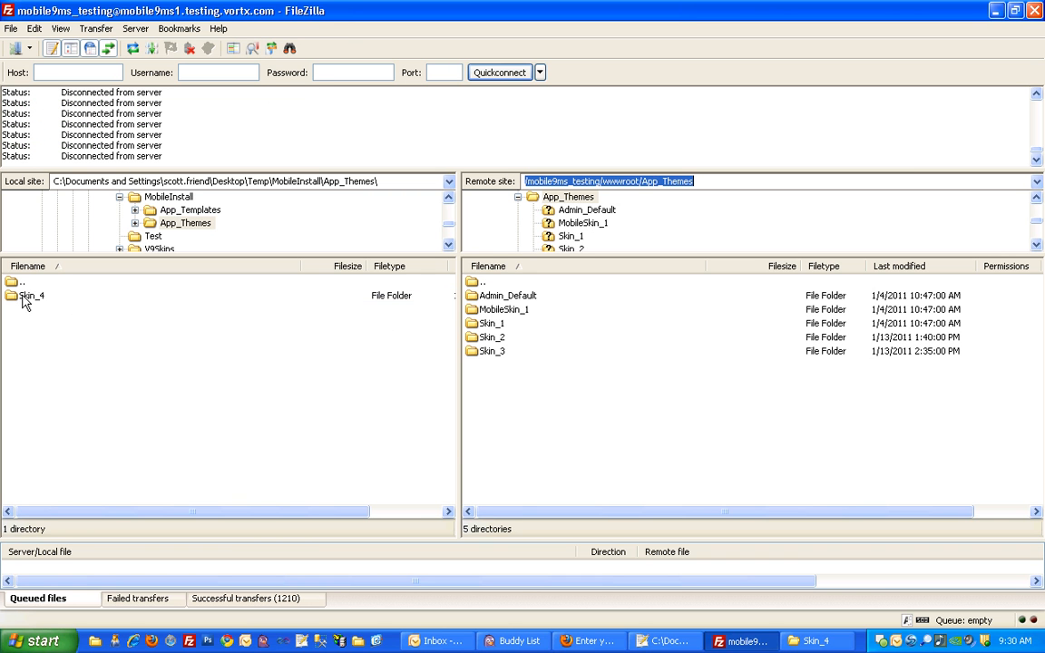
pyautogui.moveTo(26, 302); pyautogui.dragTo(524, 413)
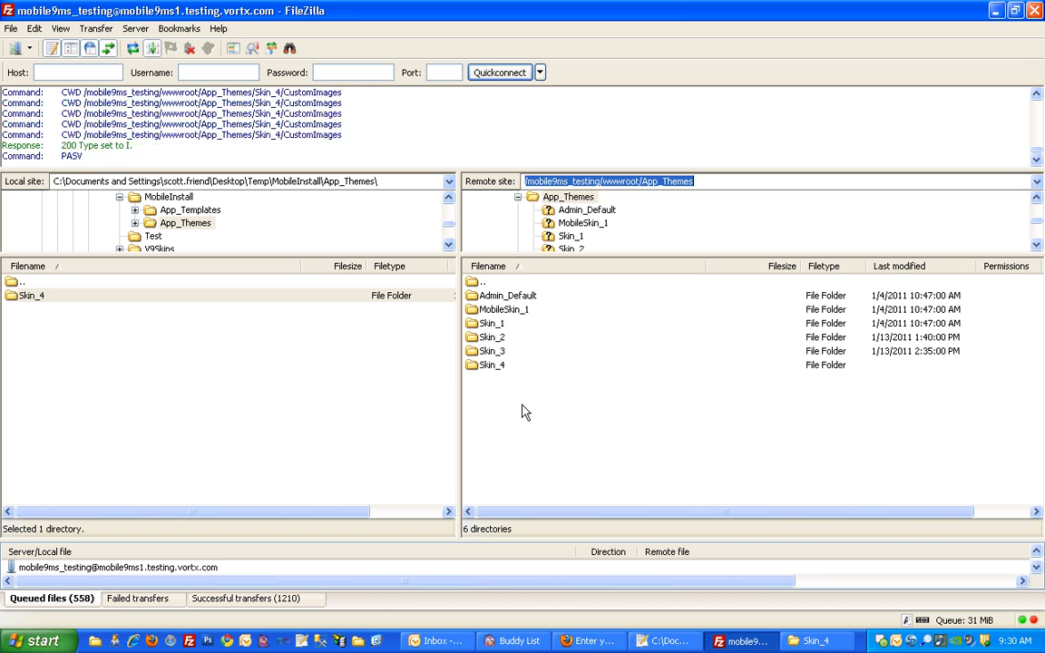
# - Upload the Skin_4 folder from the local App_Templates folder to the remote wwwroot/App_Templates folder
pyautogui.doubleClick(16, 283)
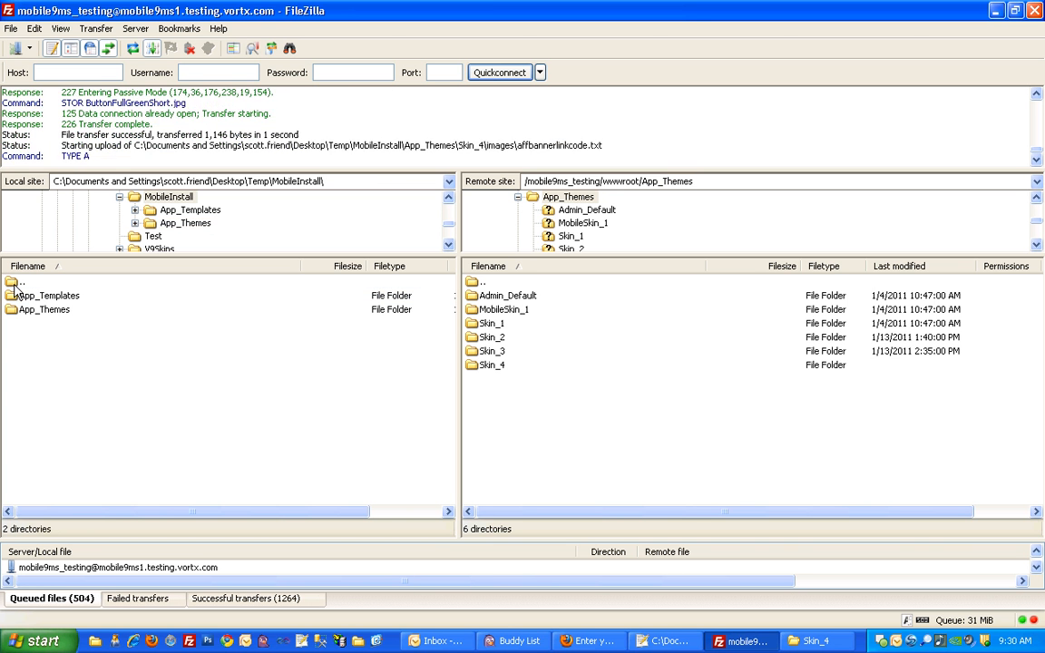
pyautogui.doubleClick(478, 284)
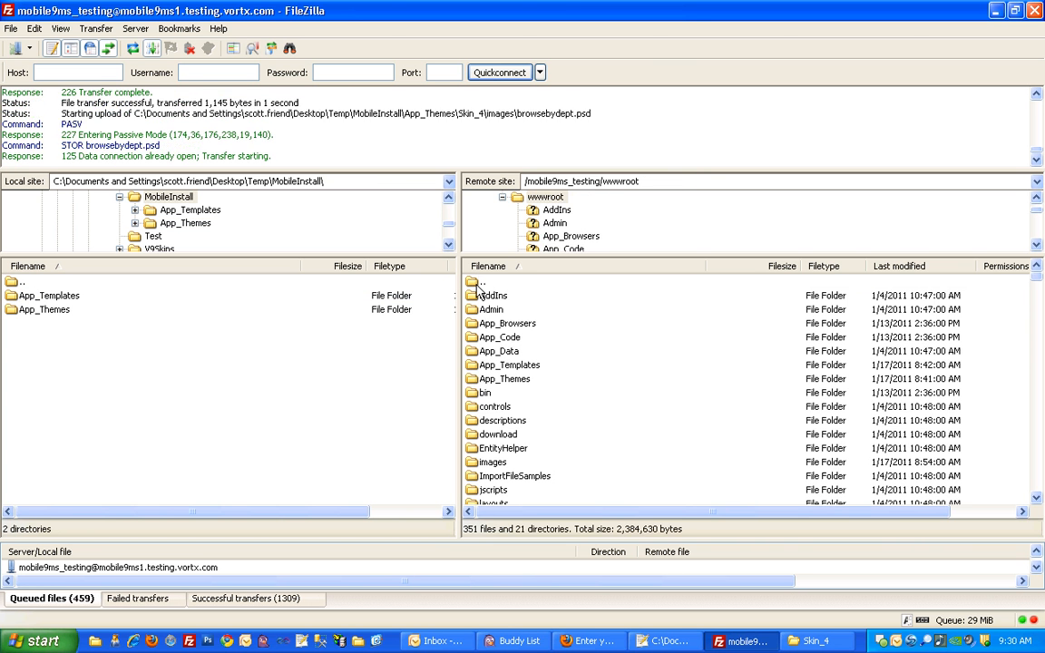
pyautogui.doubleClick(498, 366)
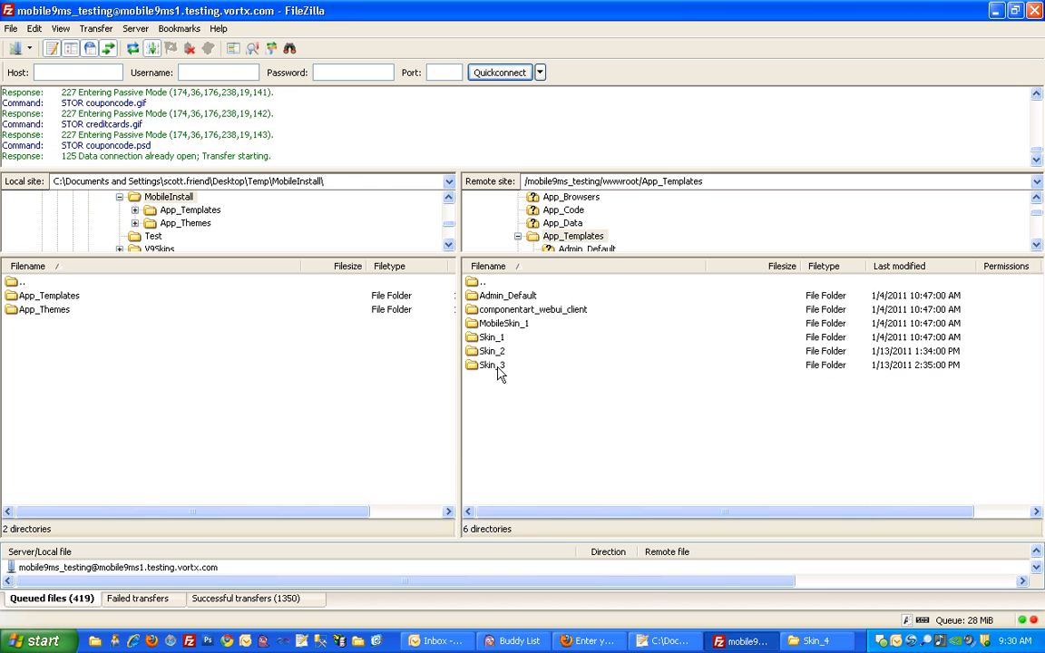
pyautogui.doubleClick(69, 299)
pyautogui.moveTo(29, 297); pyautogui.dragTo(498, 420)
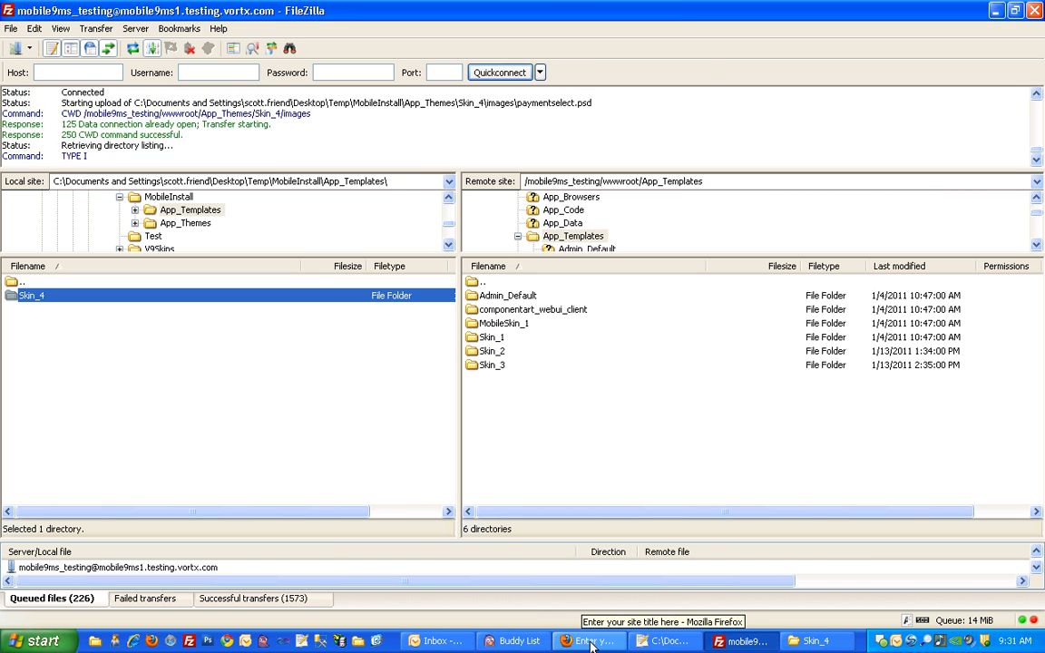
# - Switch to the store's admin site in Firefox and search the AppConfig Parameters for "mobile."
pyautogui.click(590, 642)
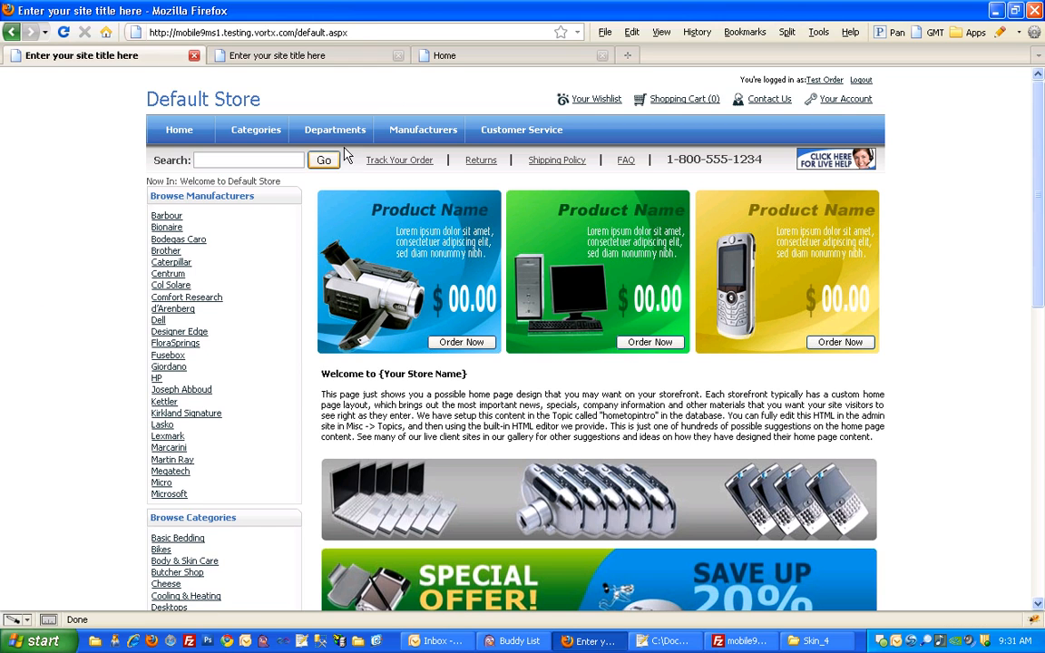
pyautogui.click(446, 57)
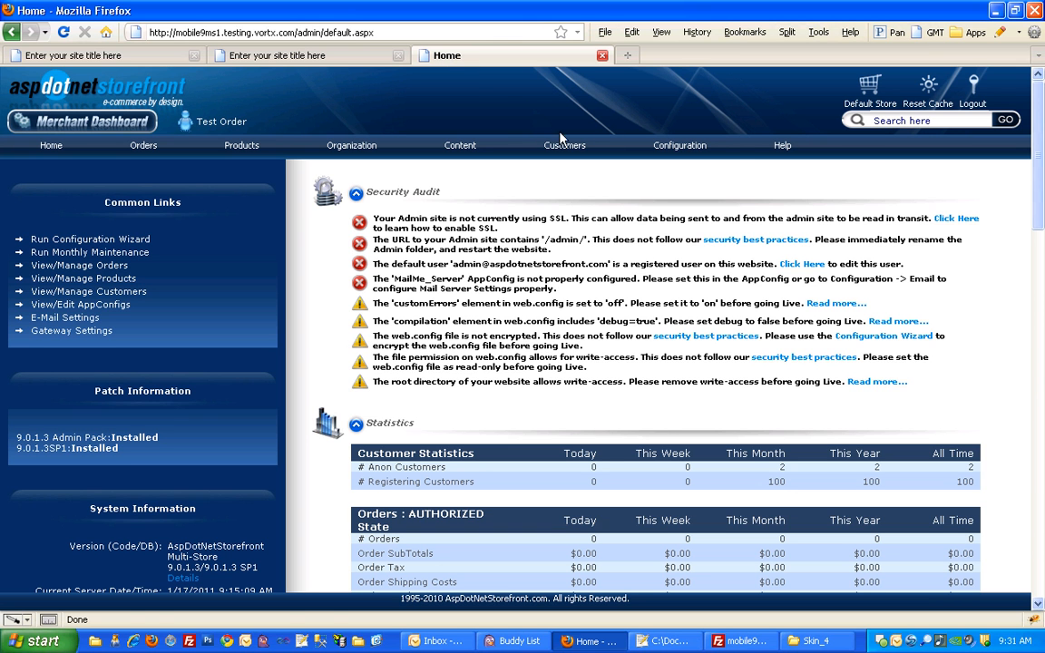
pyautogui.moveTo(680, 145)
pyautogui.moveTo(733, 186)
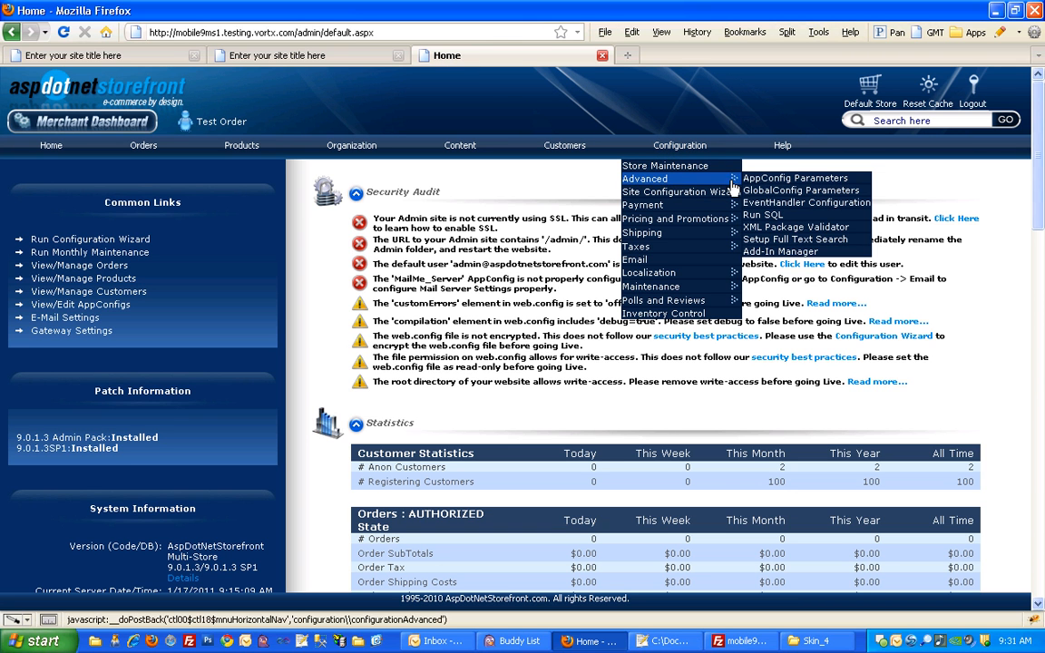
pyautogui.click(754, 180)
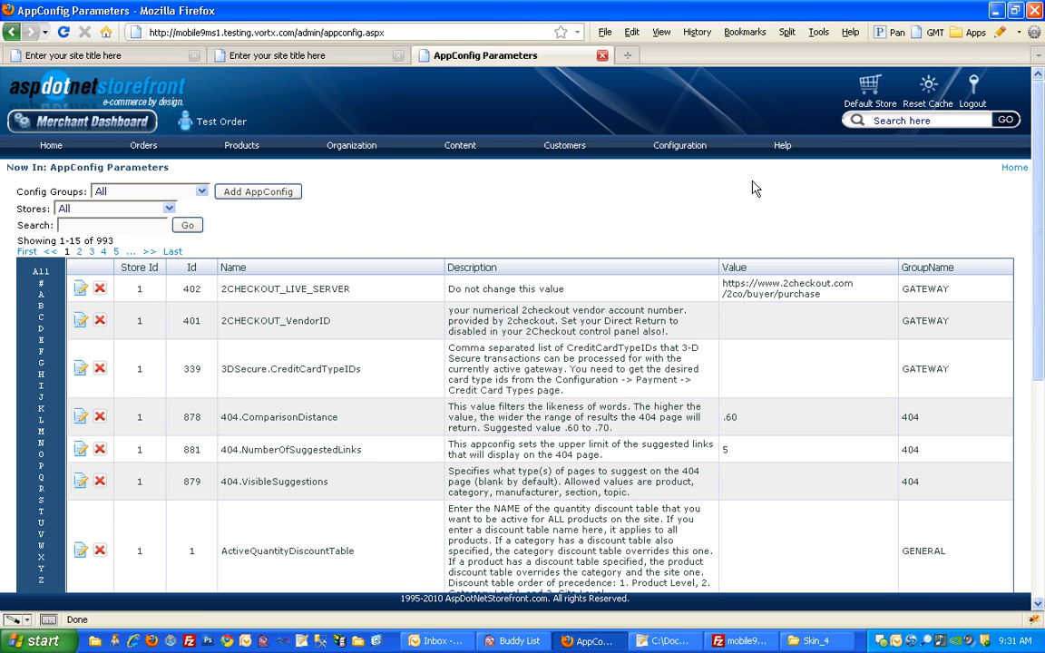
pyautogui.click(143, 225)
pyautogui.write('mobile.')
pyautogui.press('Return')
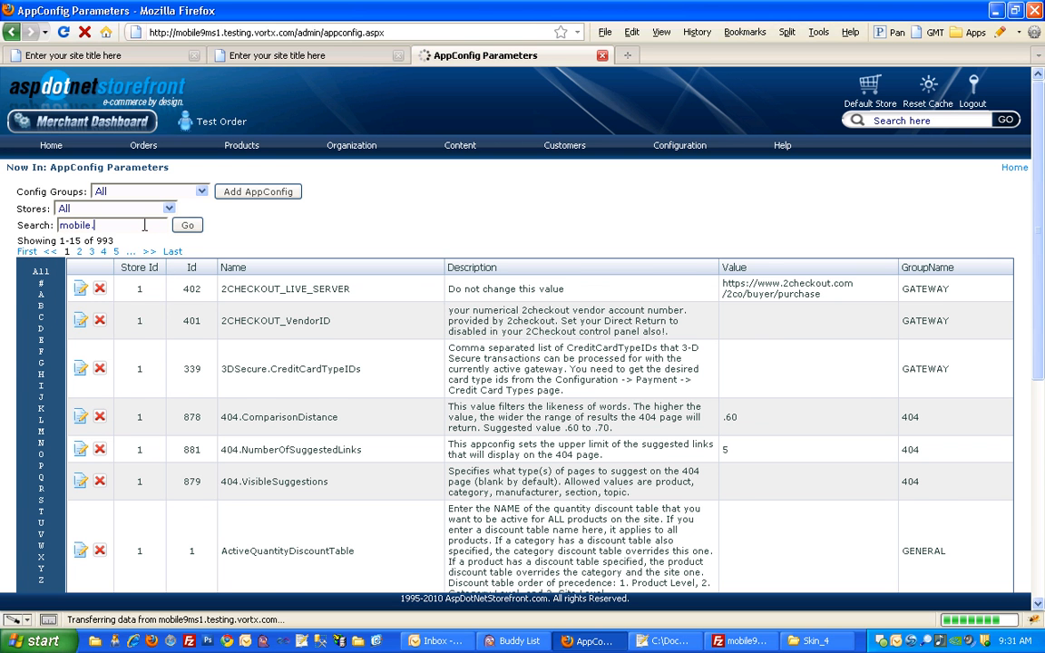
# - Edit the Mobile.LicenseKey AppConfig, set its store to OtherStore, and save it
pyautogui.scroll(-3, 244, 381)
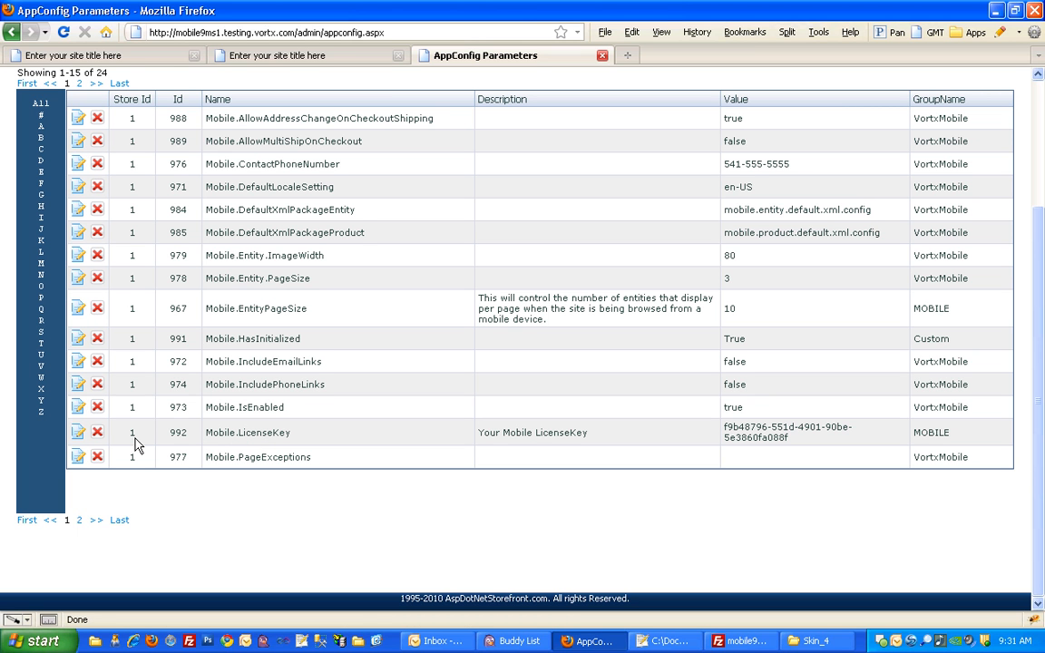
pyautogui.click(78, 434)
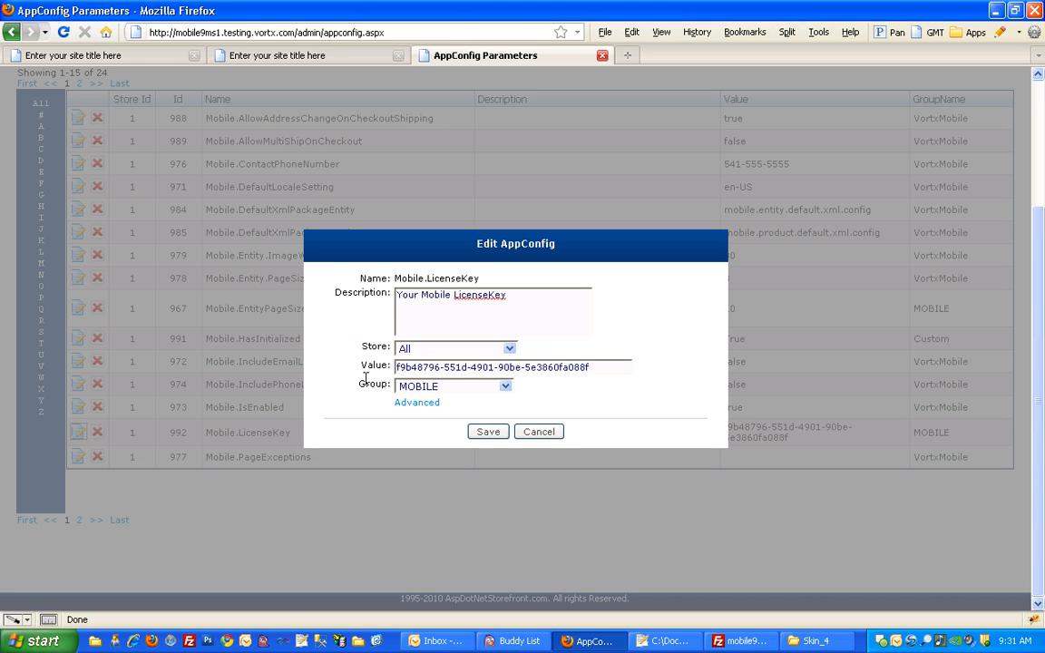
pyautogui.click(413, 350)
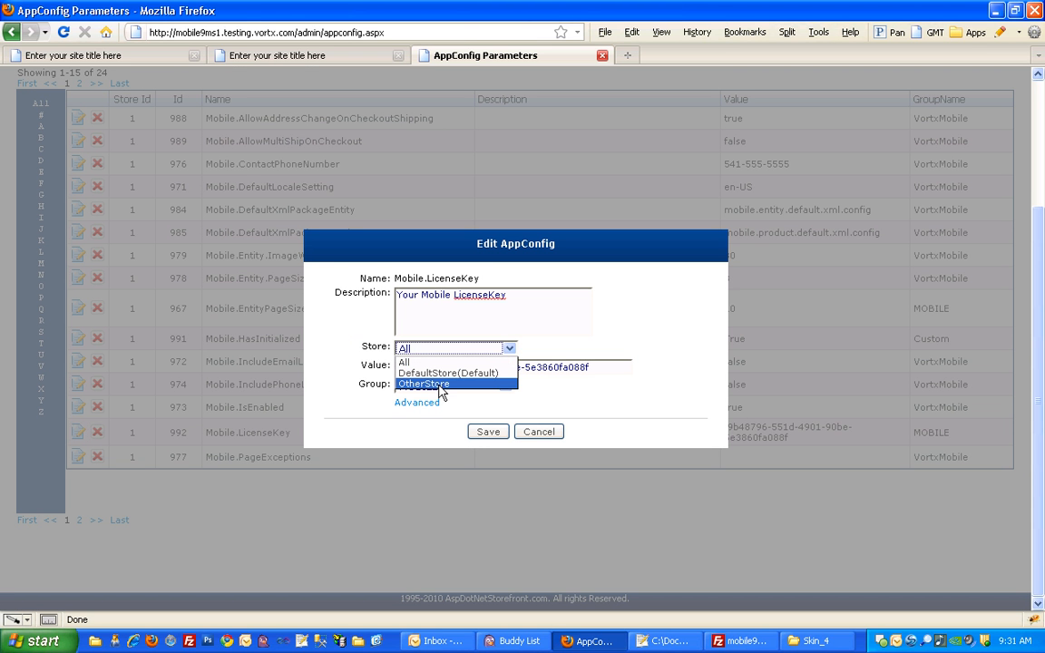
pyautogui.click(442, 384)
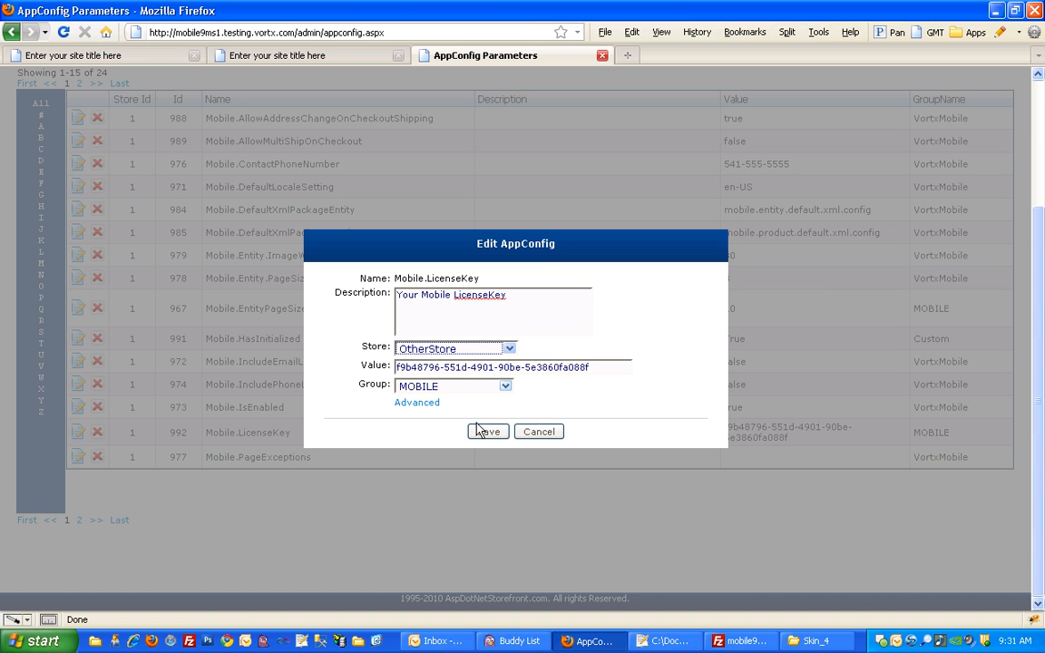
pyautogui.click(486, 433)
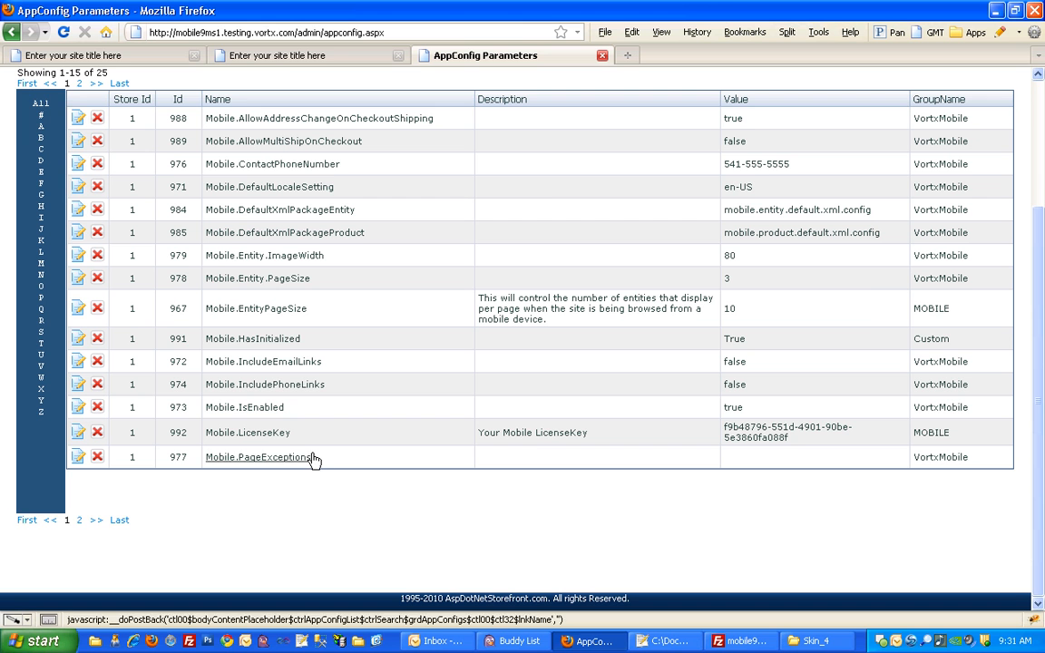
# - Open page 2 of the "mobile." AppConfig results to reach the store 2 Mobile.LicenseKey entry
pyautogui.scroll(-2, 313, 456)
pyautogui.click(80, 522)
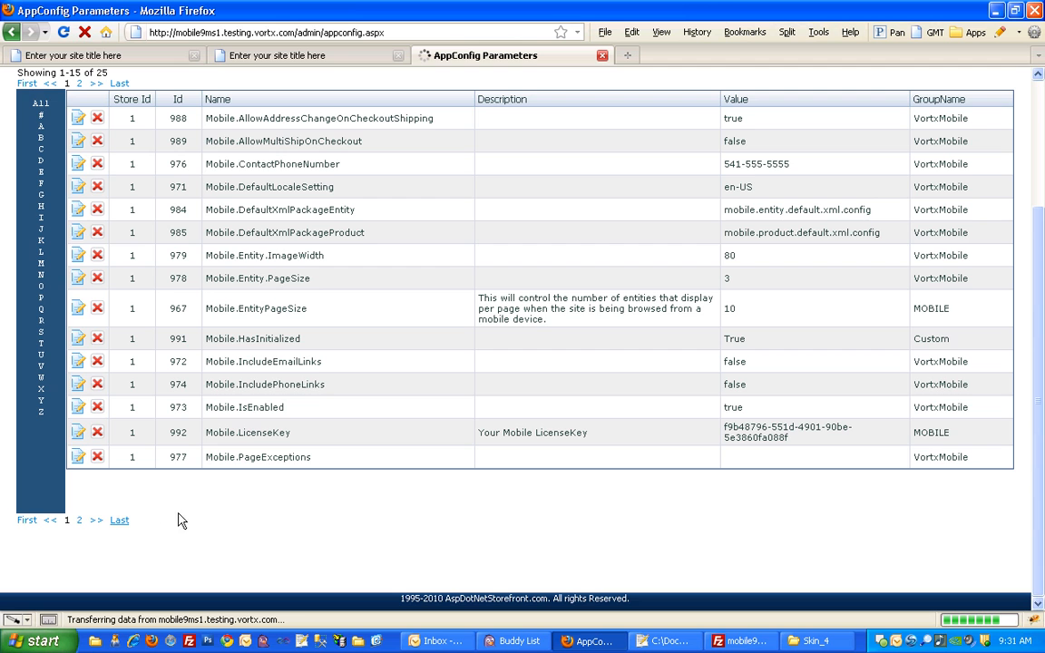
pyautogui.scroll(-4, 307, 513)
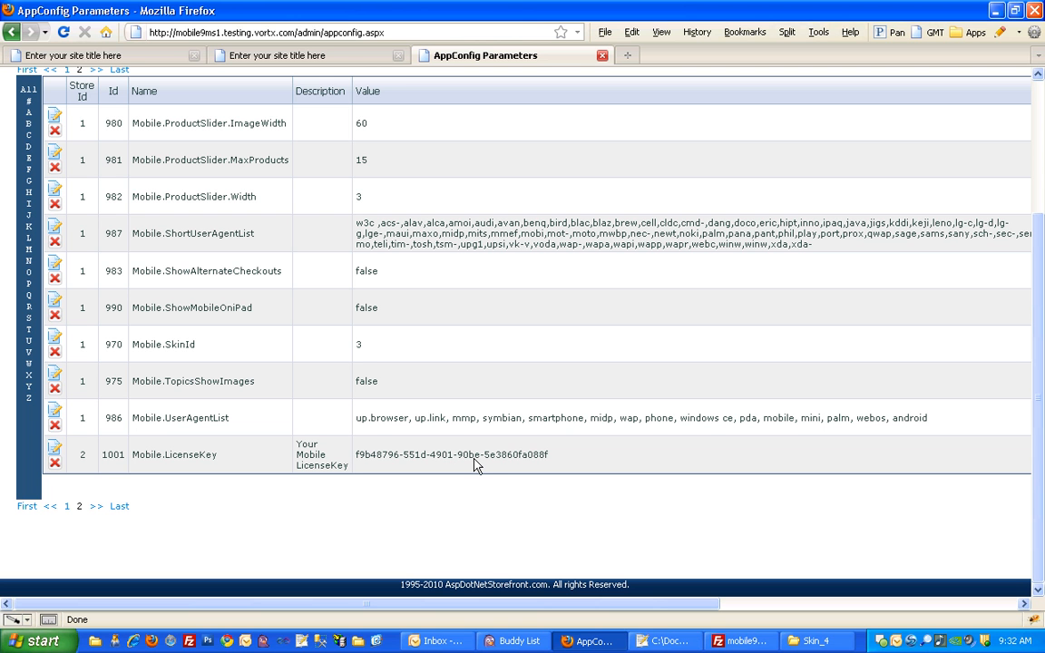
# - Copy the mobile9ms2.testing.vortx.com license key from licensekey.txt in Notepad++ and save it in Firefox as the OtherStore Mobile.LicenseKey value
pyautogui.click(661, 641)
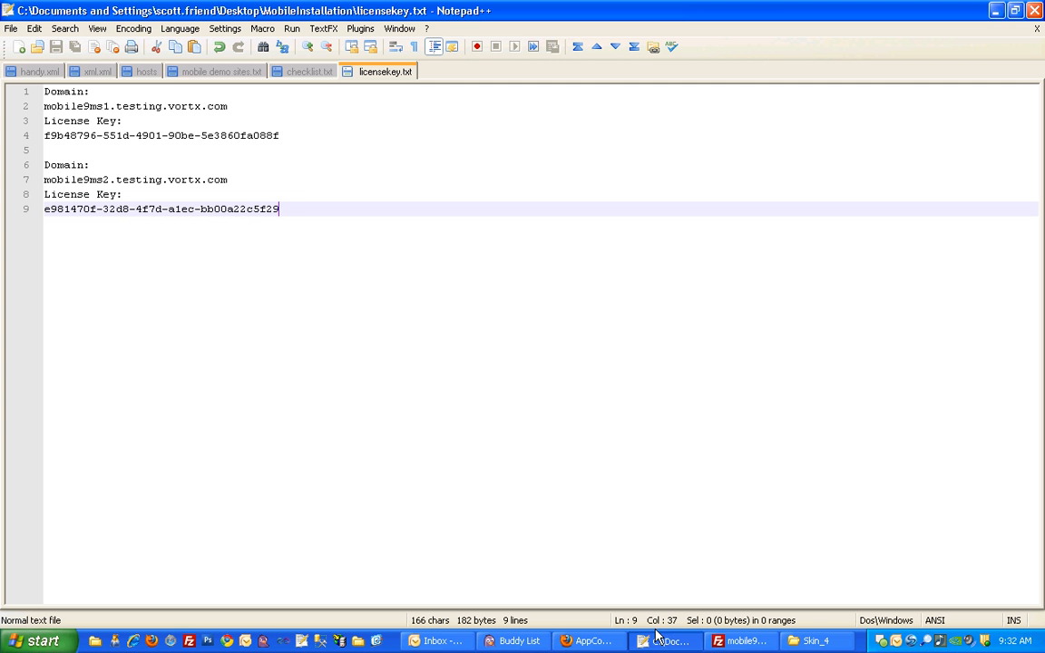
pyautogui.moveTo(286, 204); pyautogui.dragTo(41, 209)
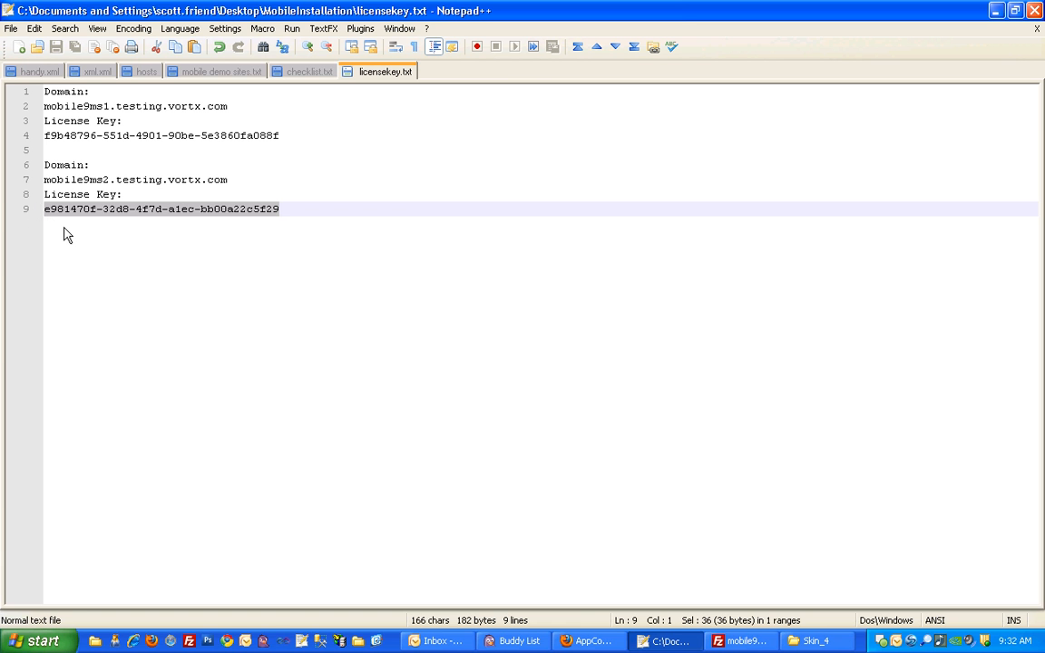
pyautogui.click(603, 642)
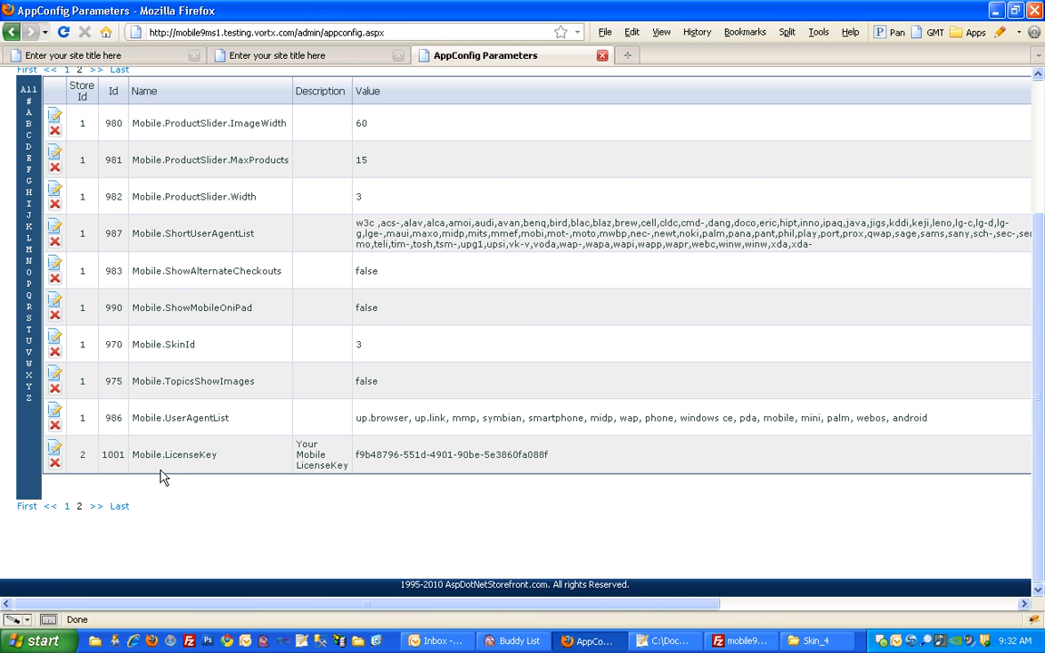
pyautogui.click(55, 448)
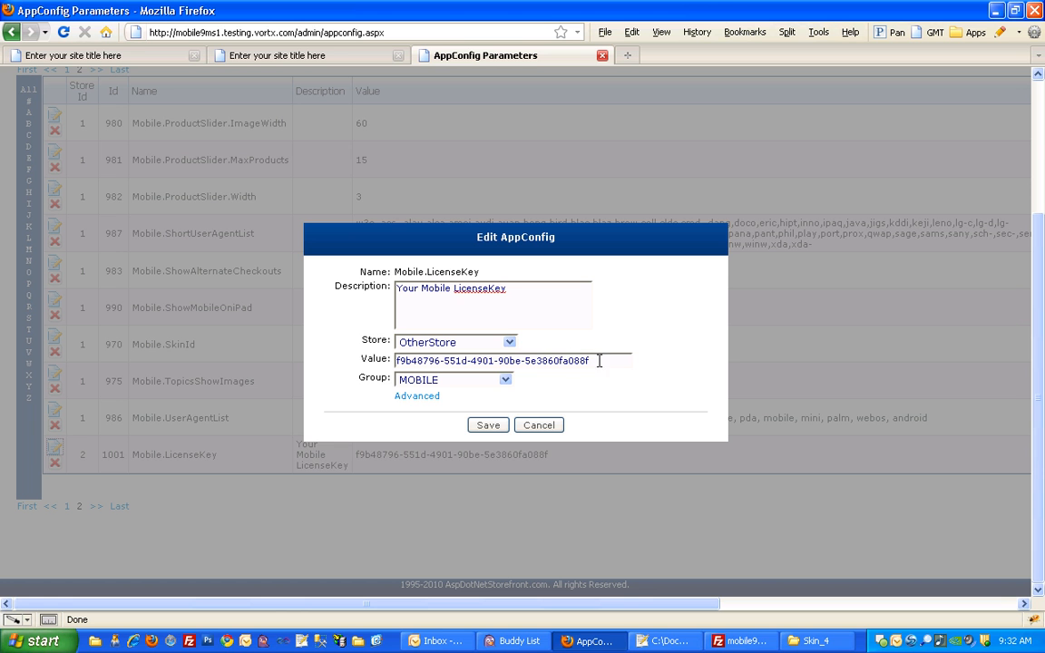
pyautogui.moveTo(600, 361); pyautogui.dragTo(388, 362)
pyautogui.hotkey('ctrl', 'v')
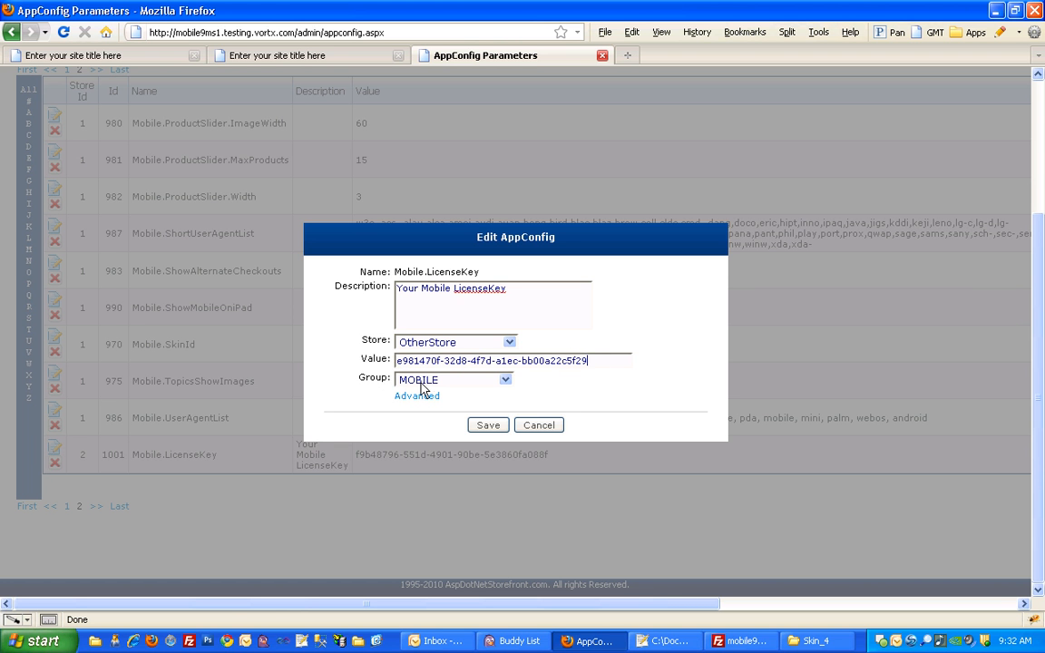
pyautogui.click(487, 426)
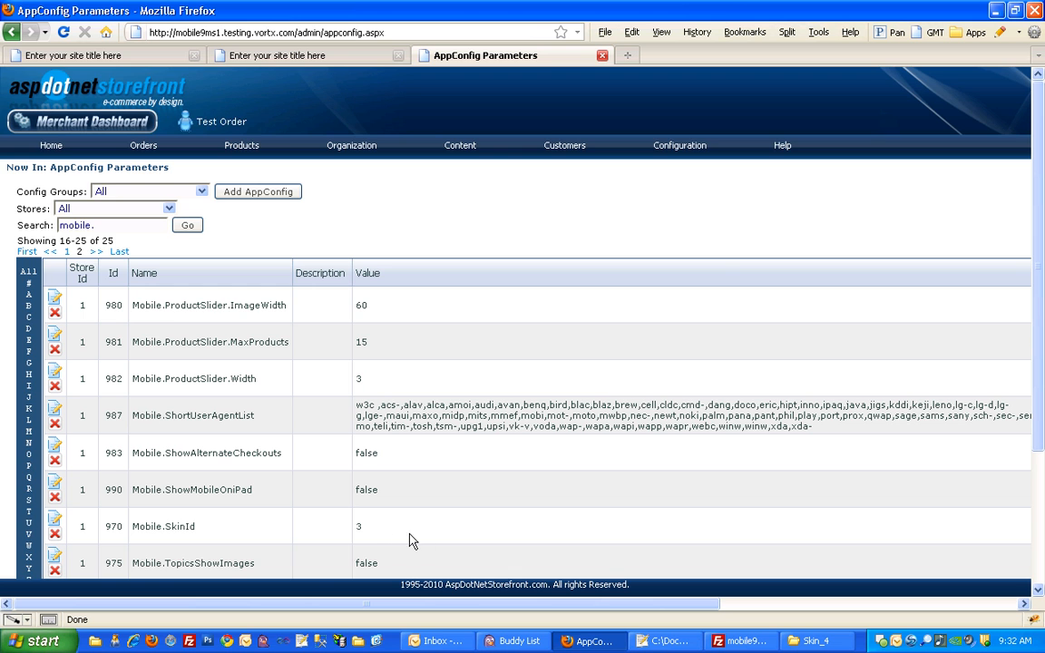
# - Edit the Mobile.SkinId AppConfig, set its store to OtherStore, and save it
pyautogui.scroll(-4, 390, 548)
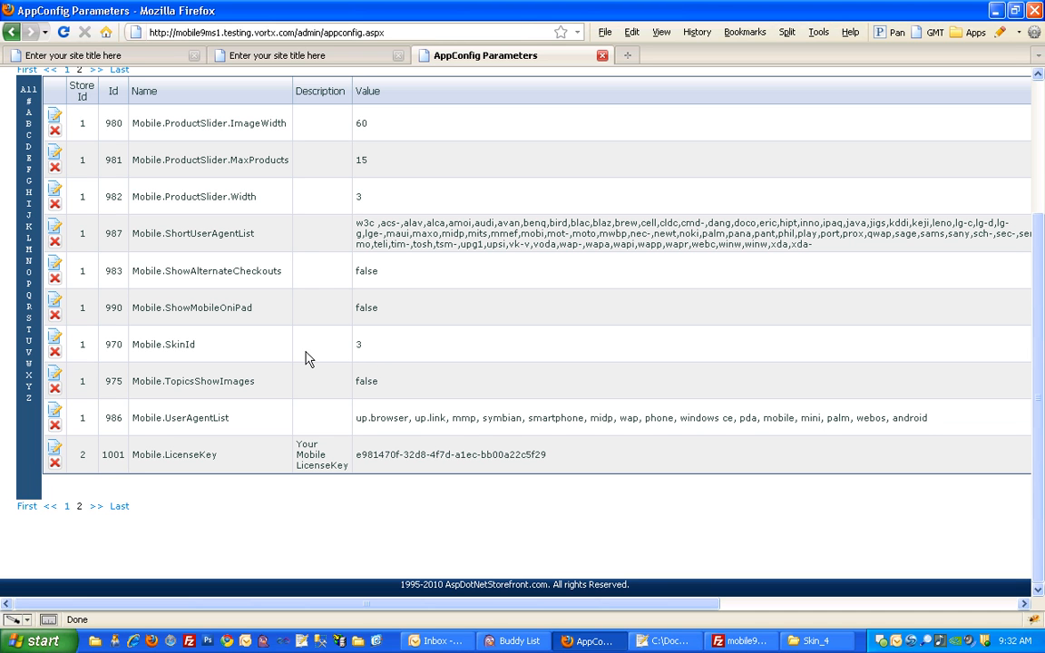
pyautogui.click(54, 339)
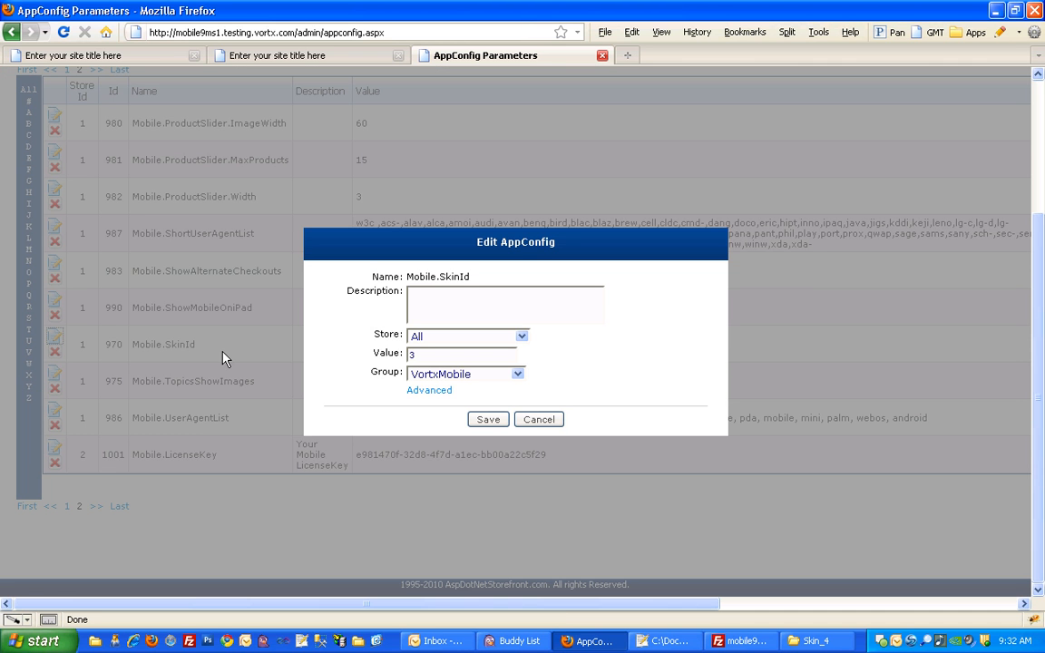
pyautogui.click(439, 339)
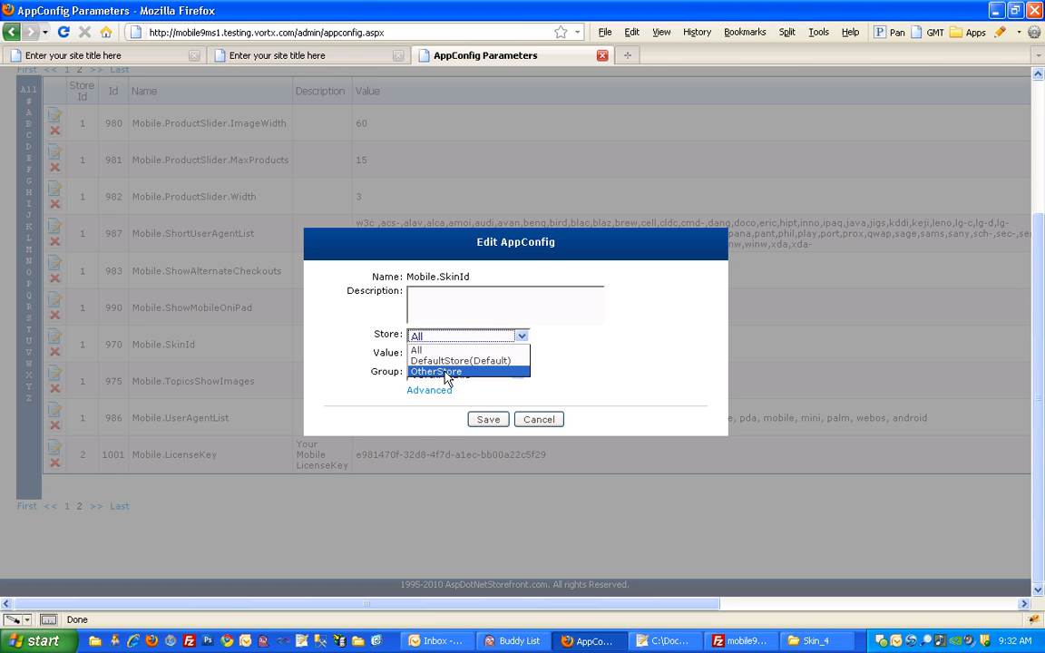
pyautogui.click(445, 372)
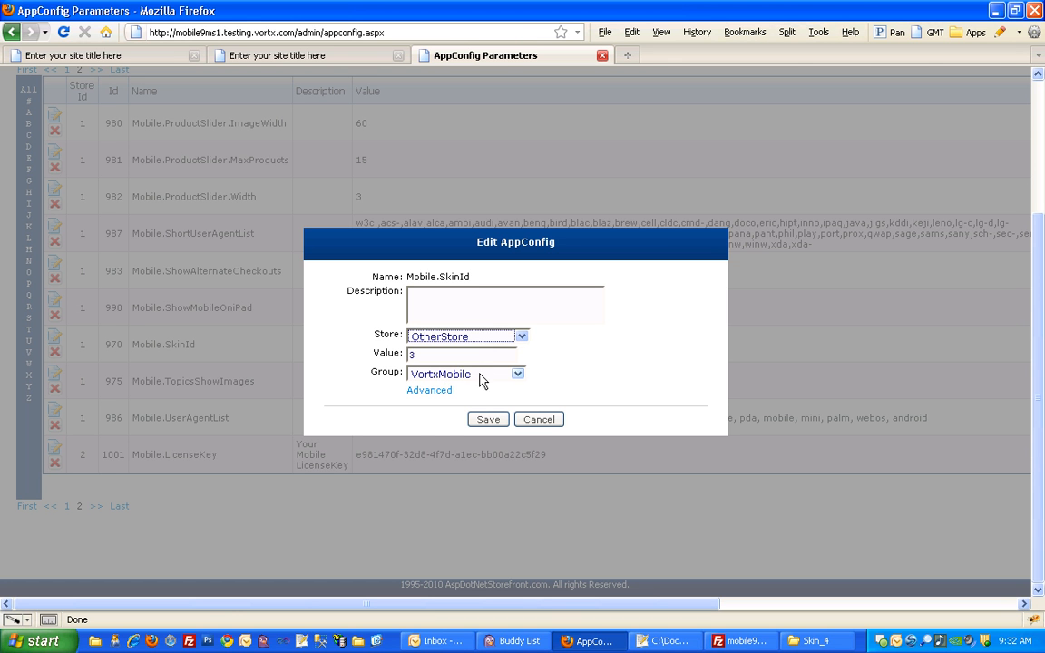
pyautogui.click(488, 420)
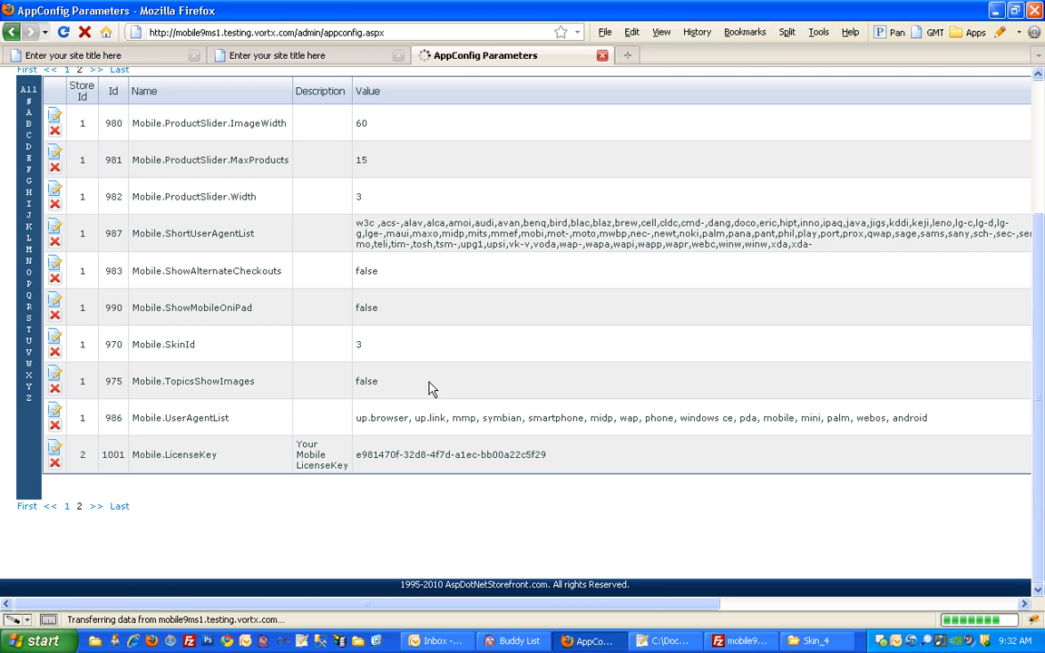
# - Set the value of the OtherStore Mobile.SkinId AppConfig to 4 and save it
pyautogui.scroll(-2, 410, 466)
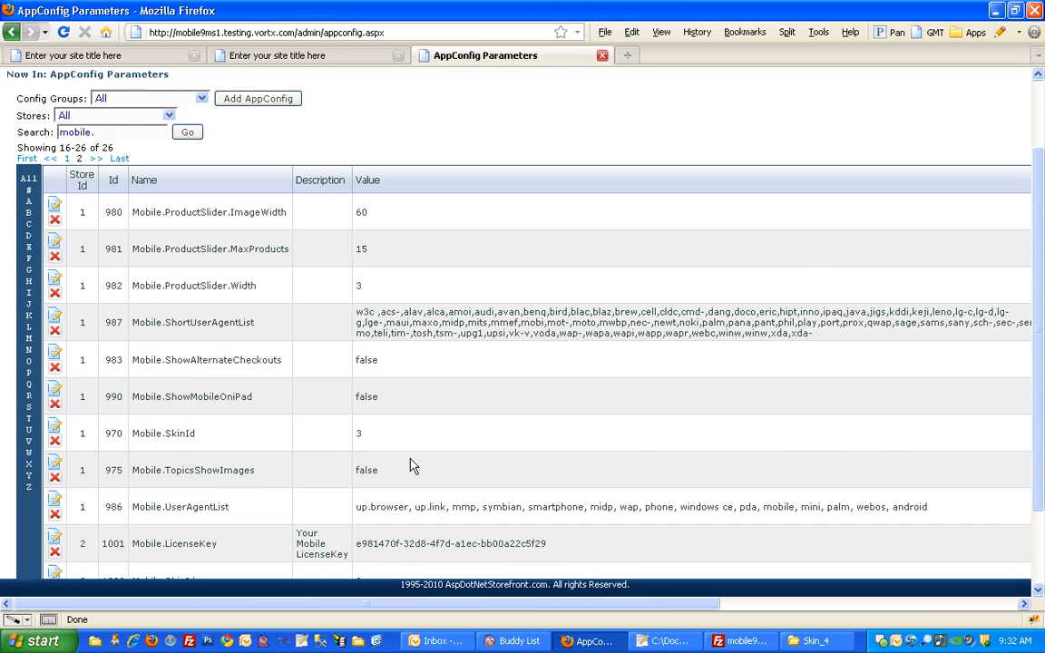
pyautogui.scroll(-2, 410, 466)
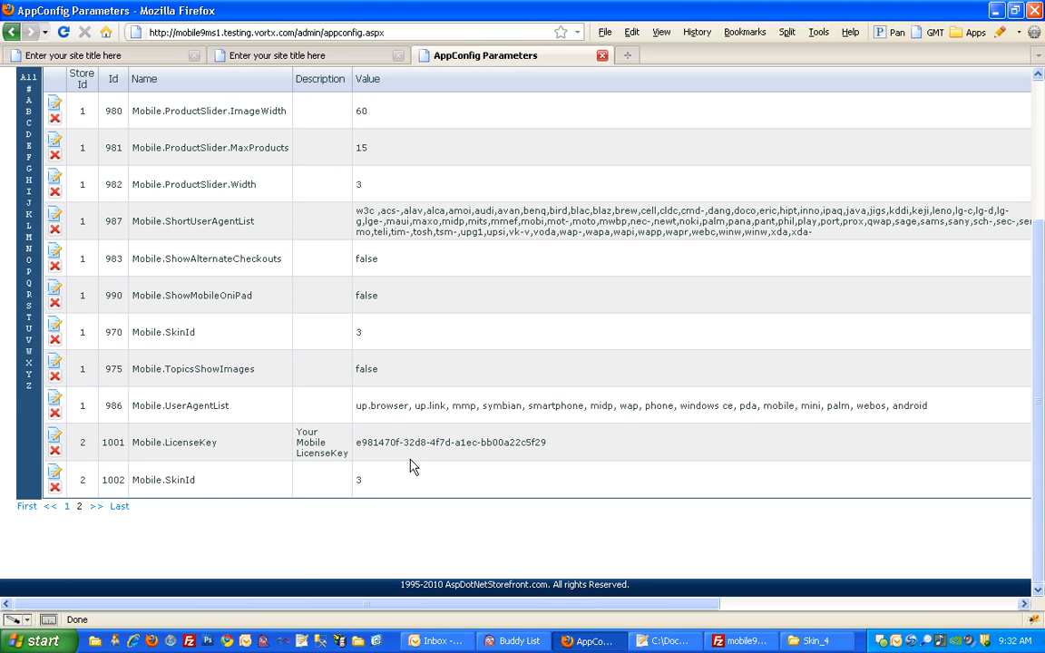
pyautogui.click(55, 473)
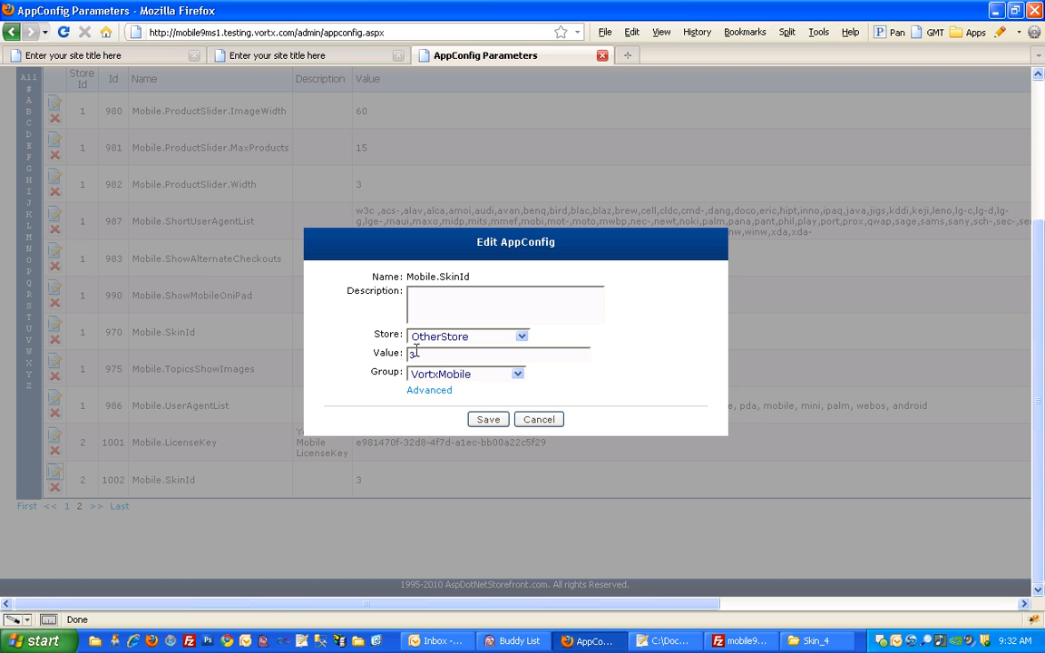
pyautogui.moveTo(419, 354); pyautogui.dragTo(396, 353)
pyautogui.click(488, 419)
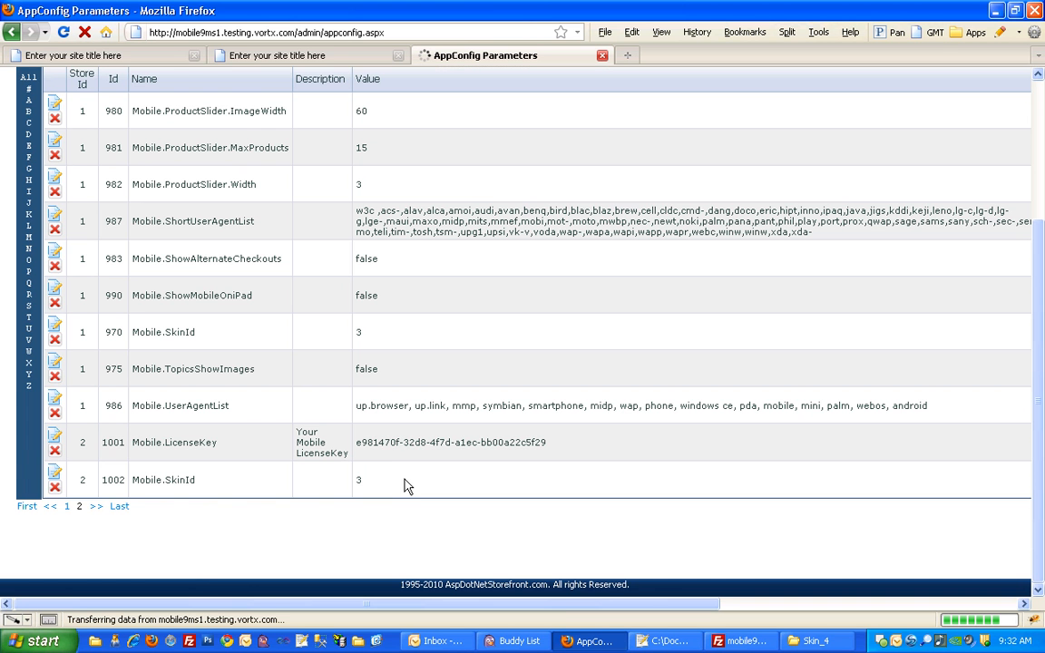
pyautogui.scroll(-2, 407, 494)
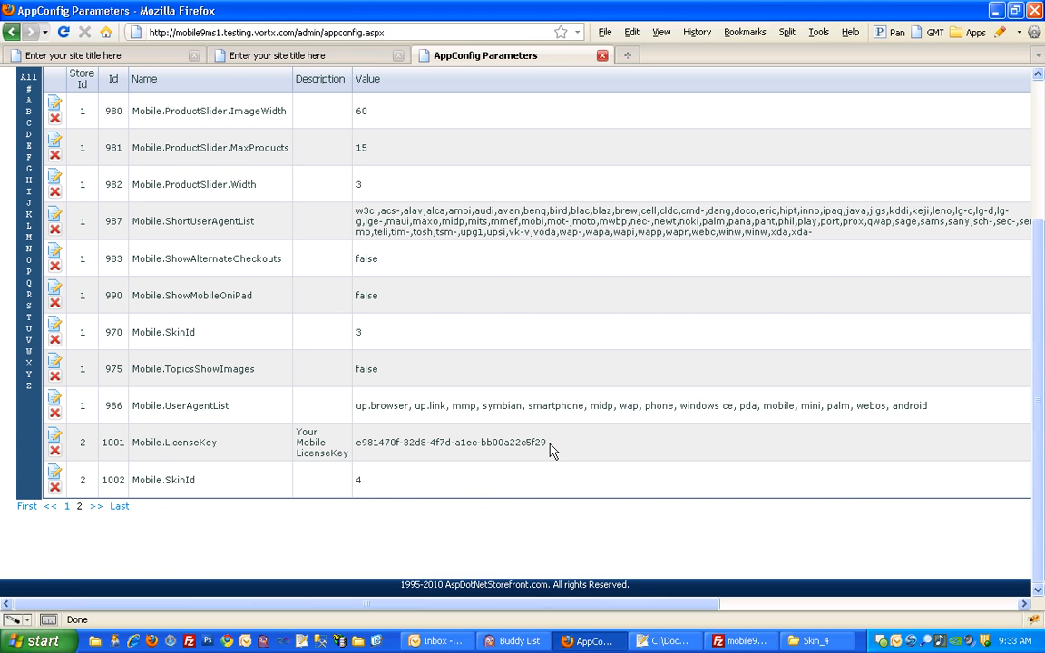
# - Reset the admin site's cache
pyautogui.scroll(2, 551, 451)
pyautogui.scroll(2, 544, 455)
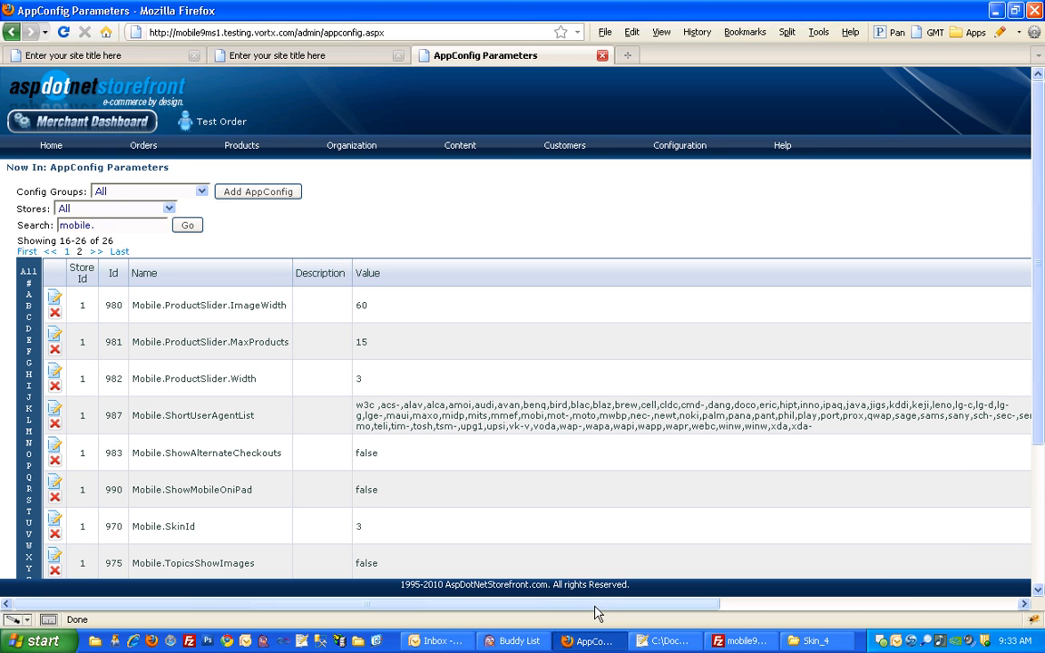
pyautogui.moveTo(595, 603); pyautogui.dragTo(912, 583)
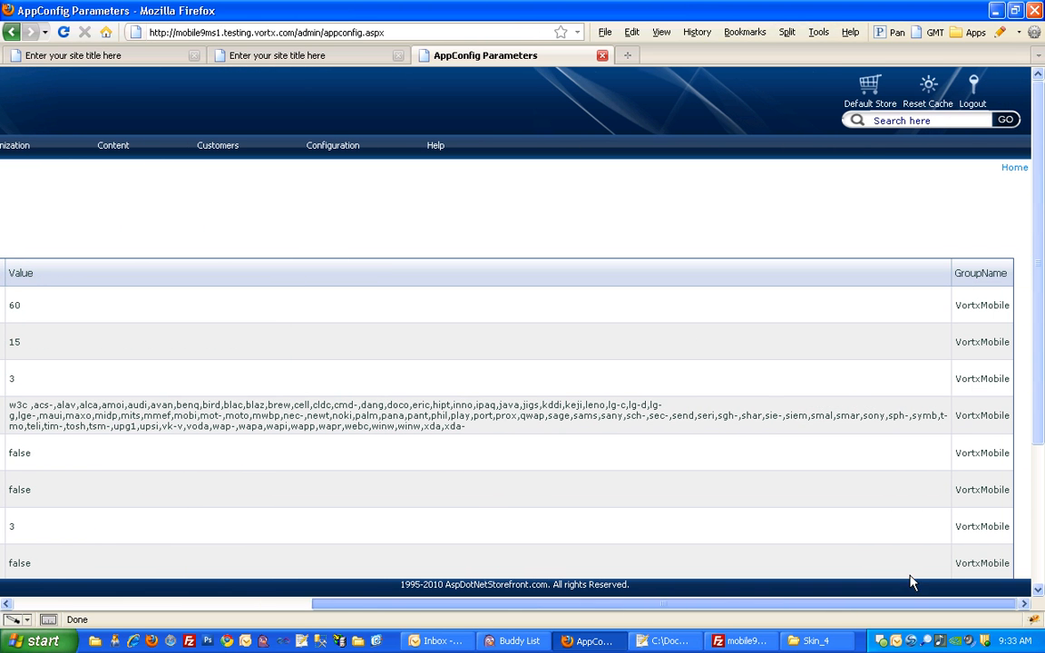
pyautogui.click(927, 91)
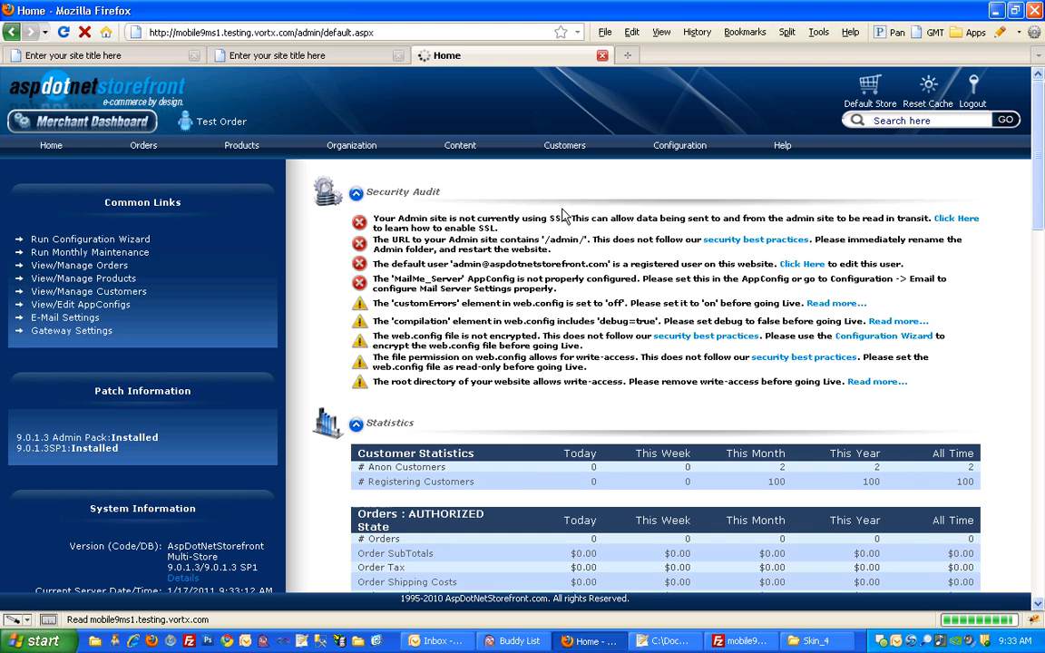
pyautogui.click(742, 642)
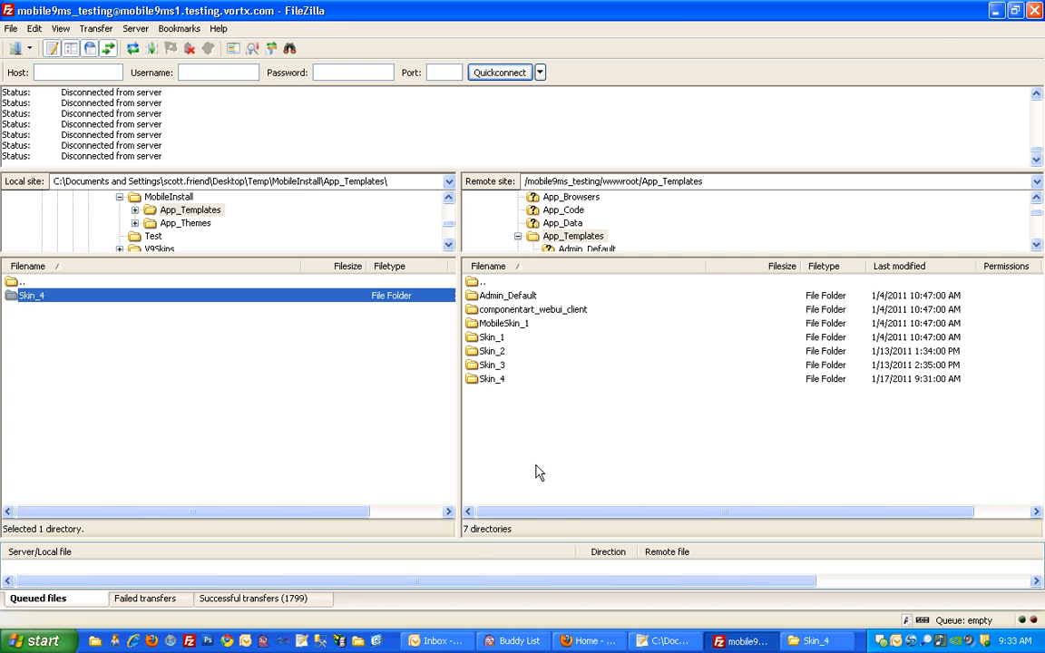
pyautogui.click(588, 641)
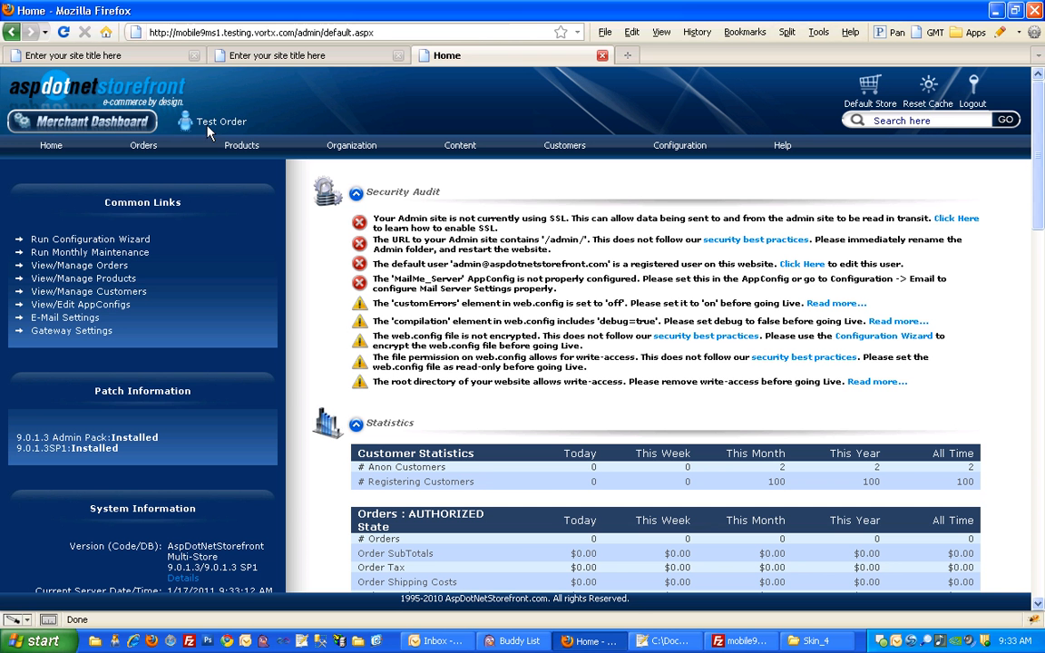
# - Load mobilego.aspx on mobile9ms2.testing.vortx.com in The Other Store's browser tab to check its mobile site
pyautogui.click(130, 57)
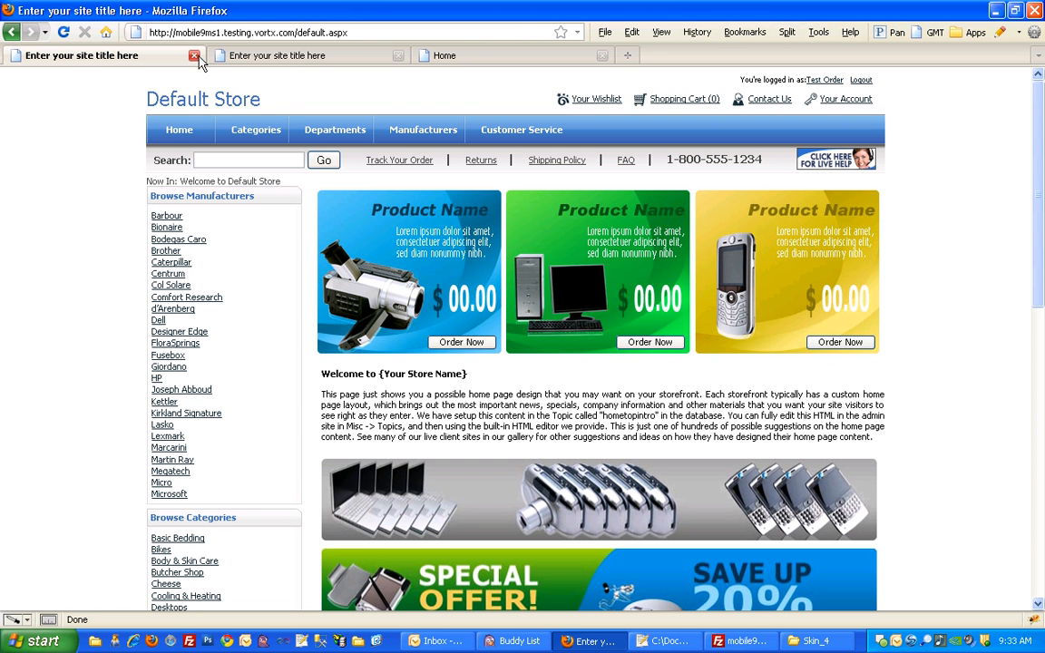
pyautogui.click(279, 59)
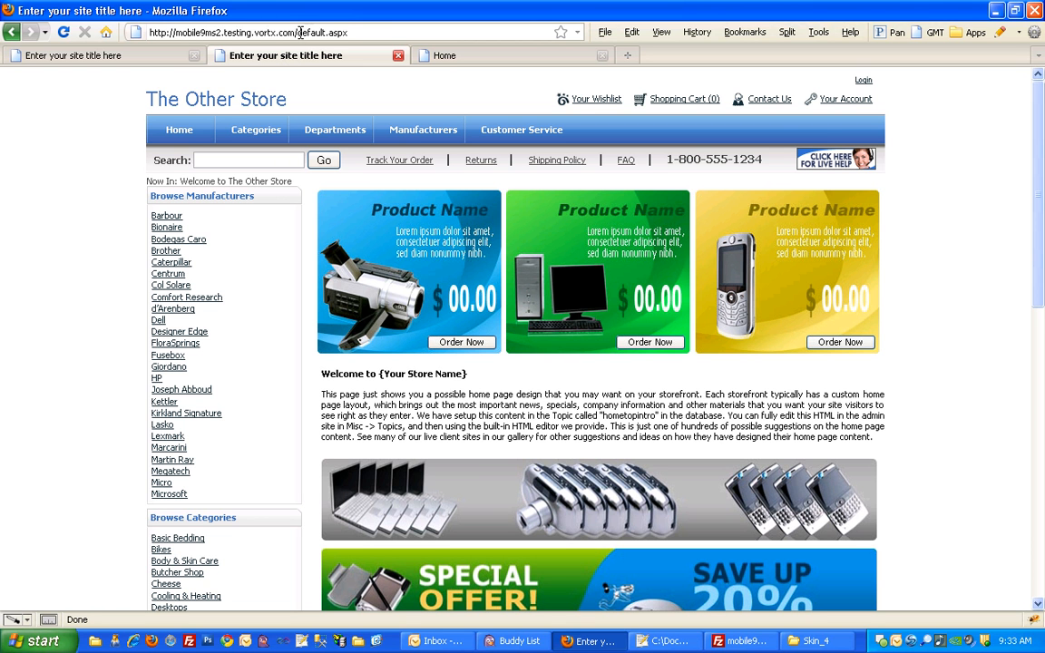
pyautogui.moveTo(299, 33); pyautogui.dragTo(364, 30)
pyautogui.write('mob')
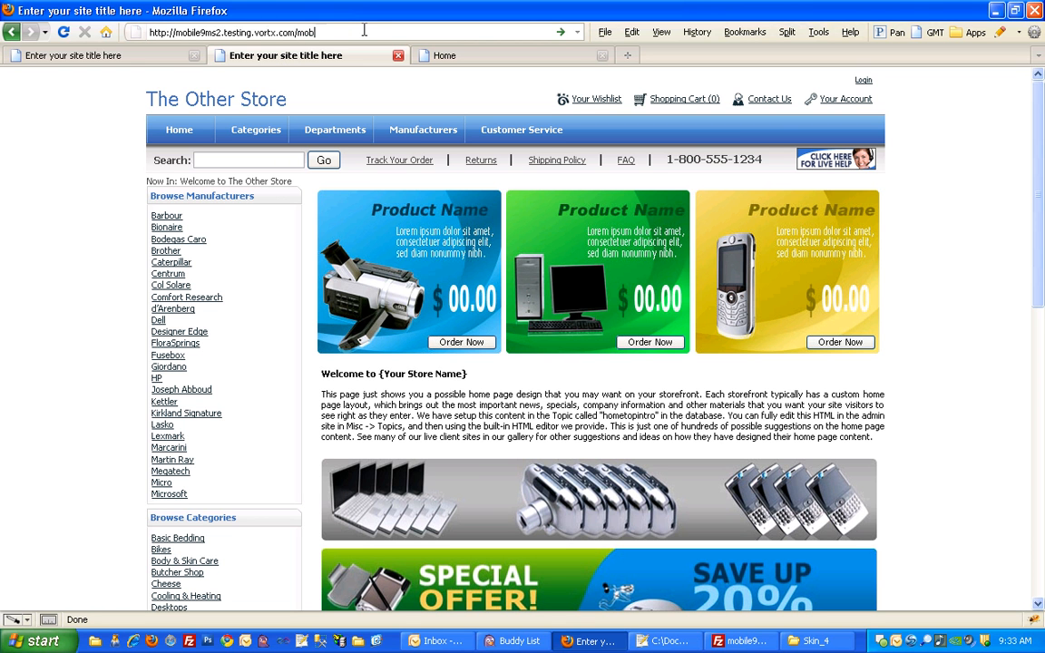
pyautogui.write('ilego.asp')
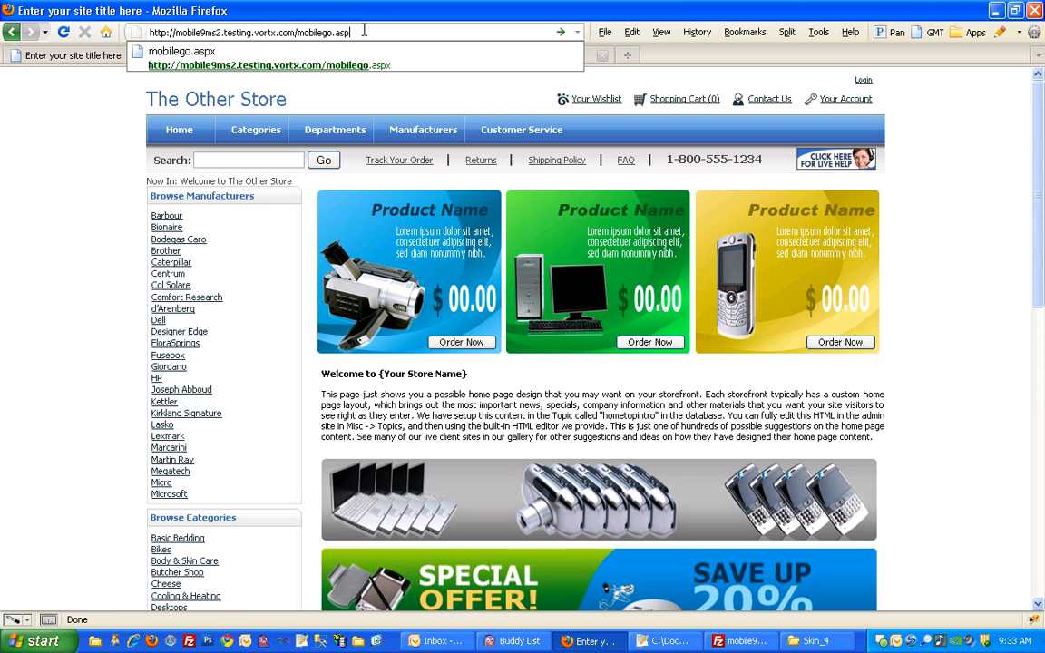
pyautogui.write('x')
pyautogui.press('Return')
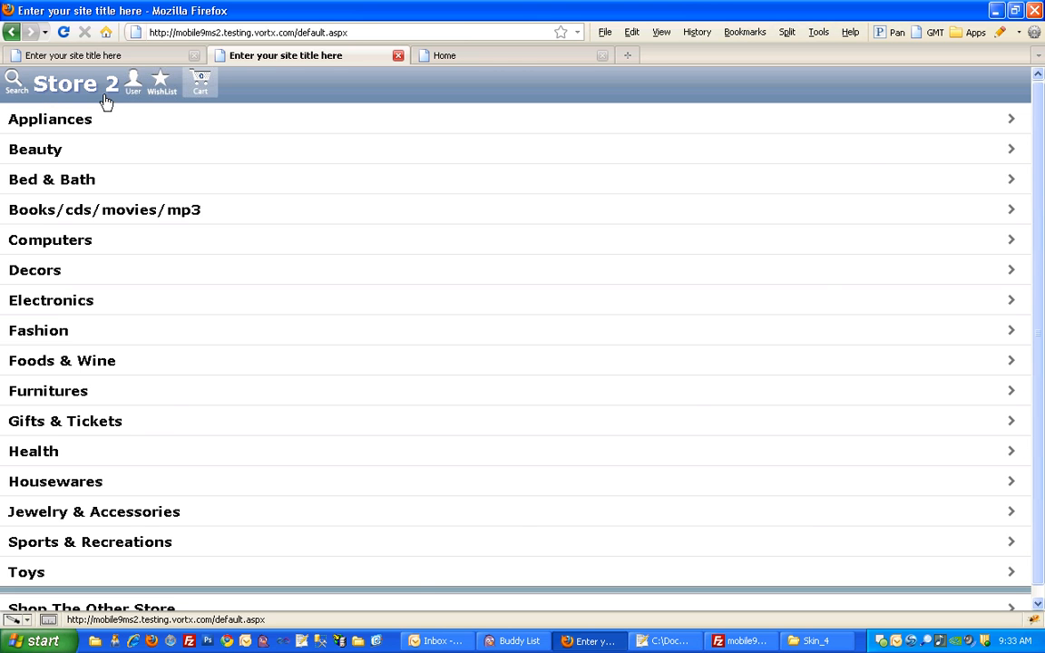
# - Load mobilego.aspx on mobile9ms1.testing.vortx.com in the Default Store's browser tab to check its mobile site
pyautogui.click(96, 55)
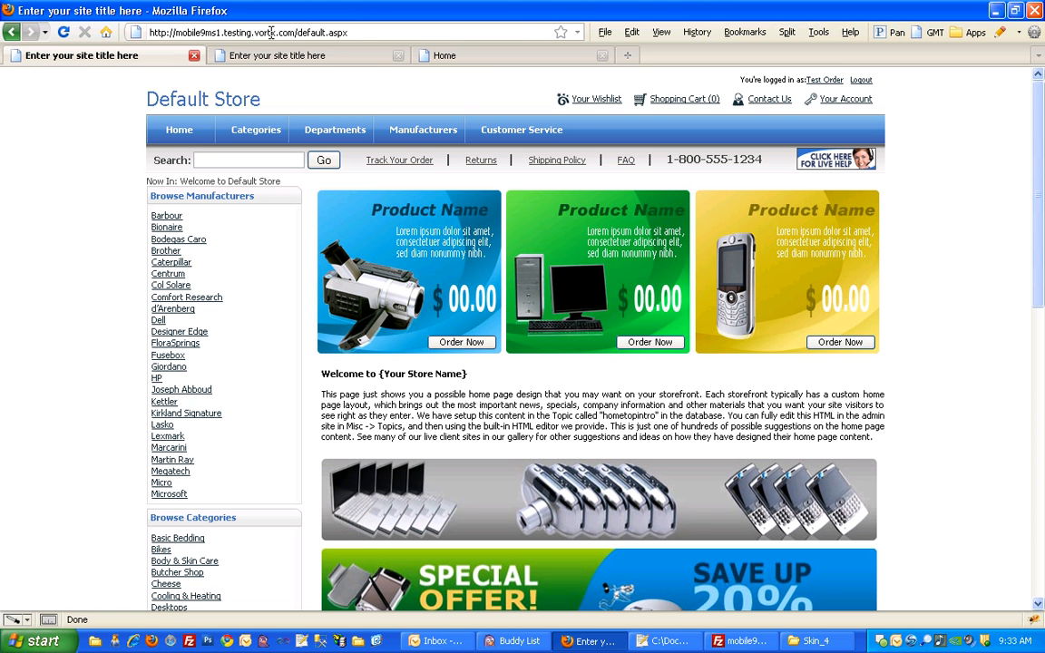
pyautogui.moveTo(298, 32); pyautogui.dragTo(354, 32)
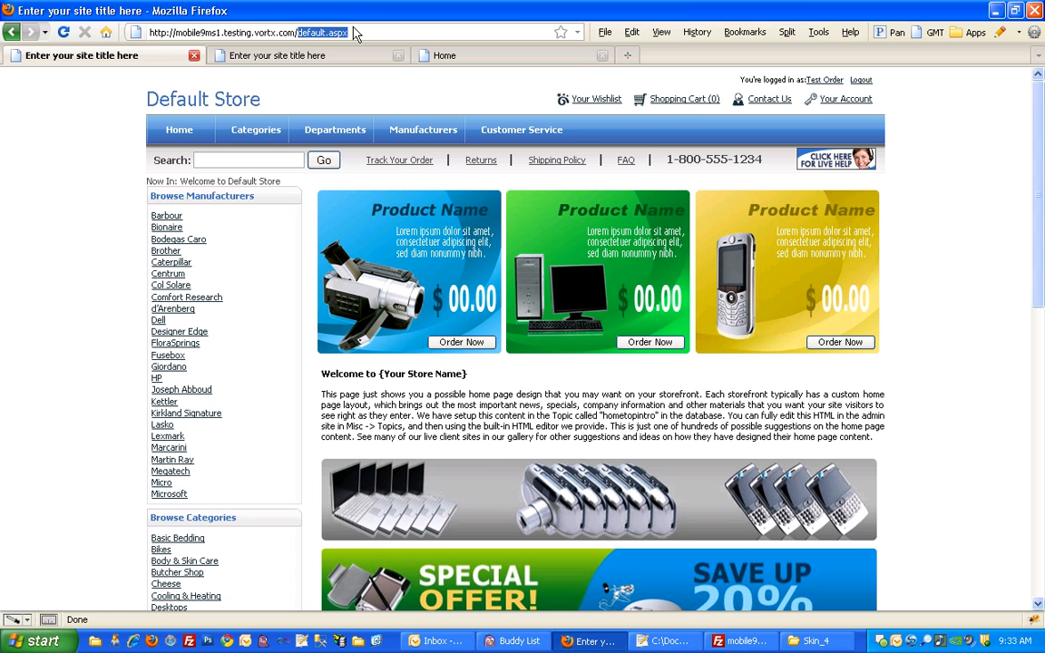
pyautogui.write('mobileg')
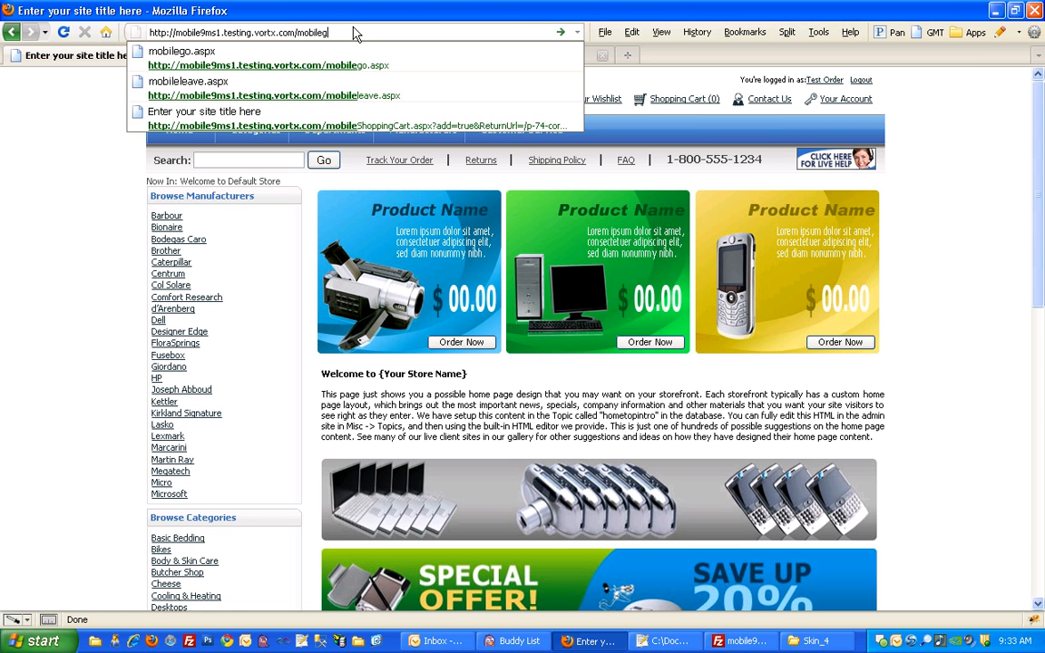
pyautogui.write('o.aspx')
pyautogui.press('Return')
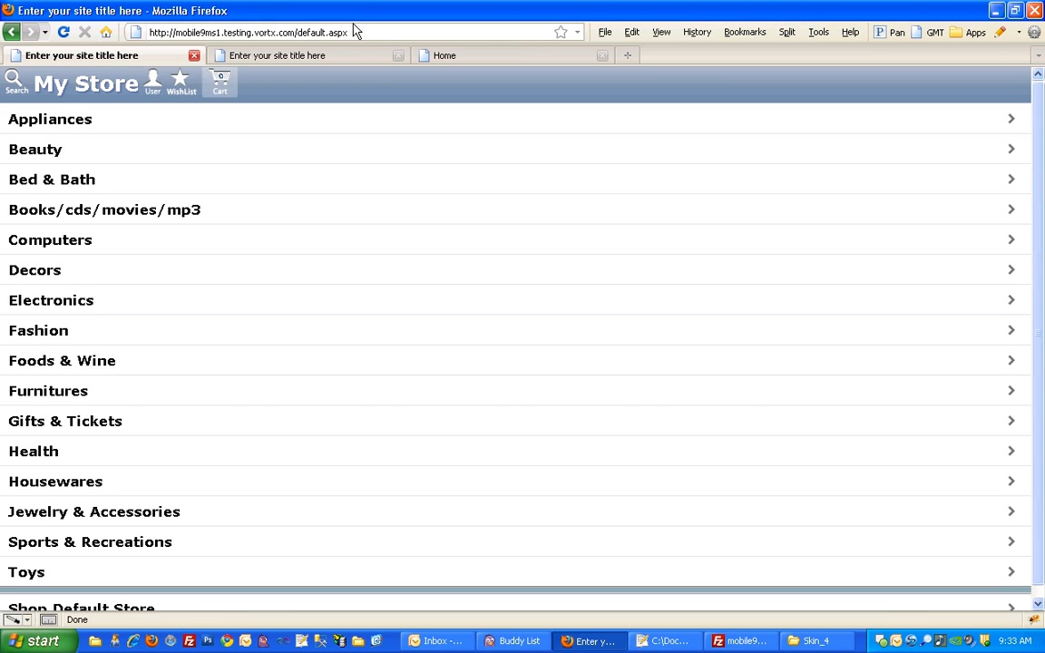
# - Compare the mobile home pages of the Default Store and The Other Store, ending on The Other Store
pyautogui.click(251, 58)
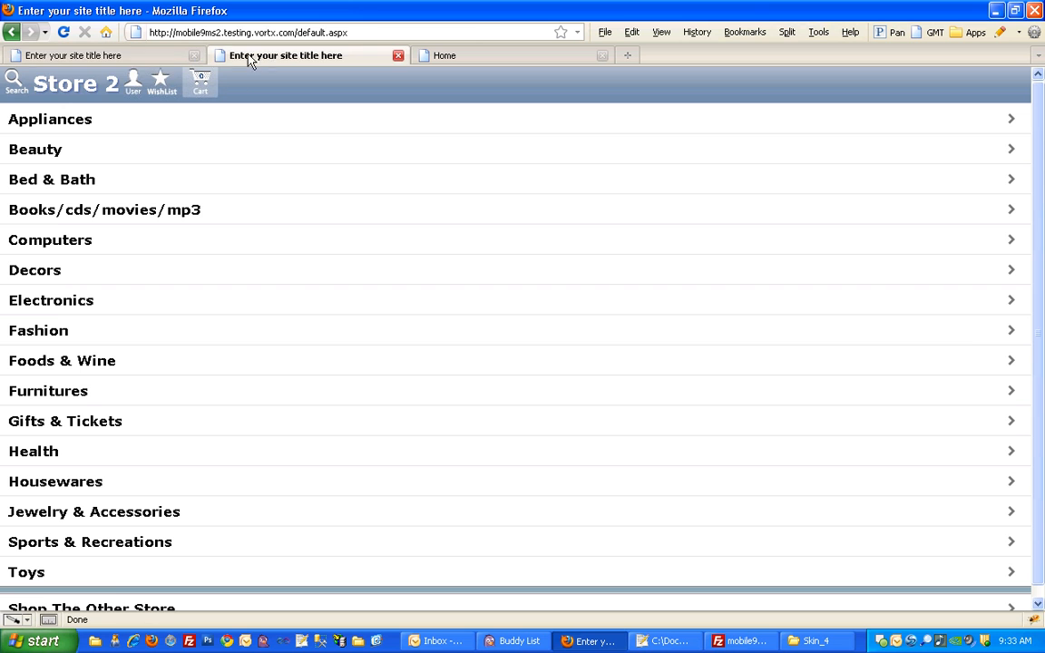
pyautogui.click(166, 60)
pyautogui.click(252, 58)
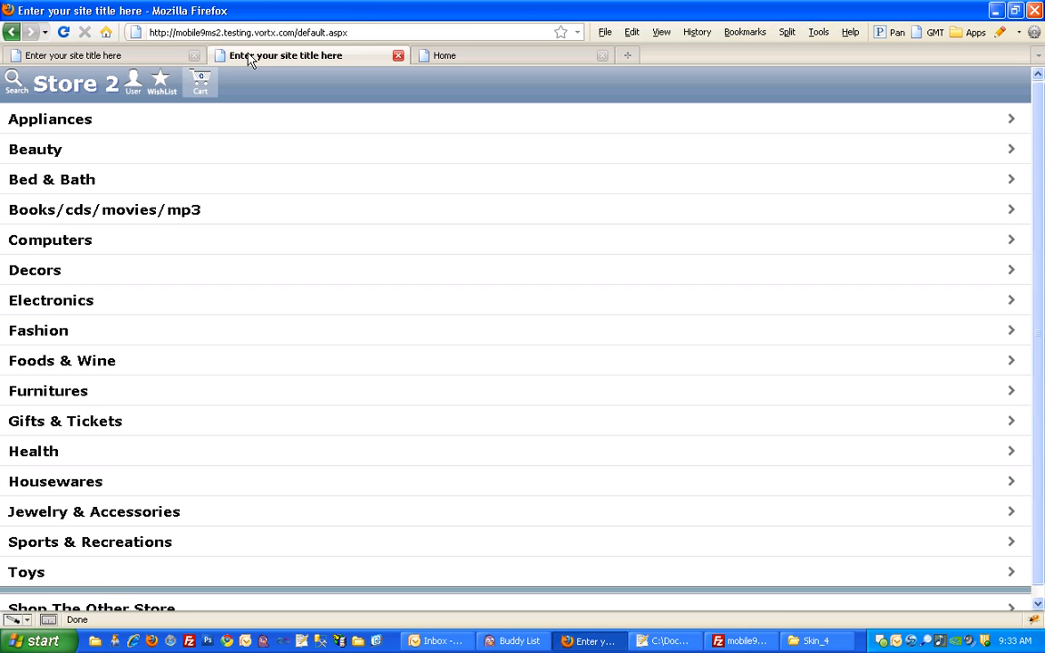